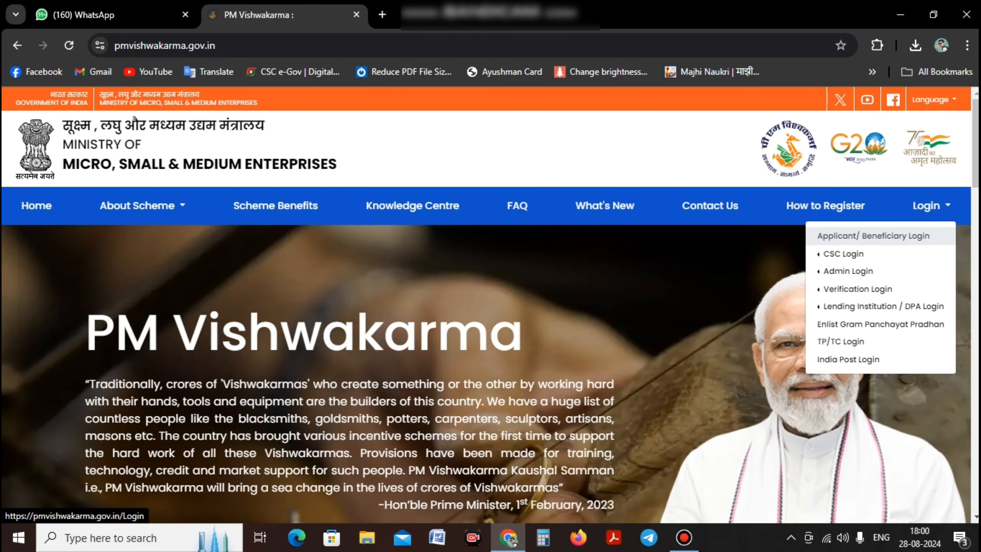
- Open the Applicant/Beneficiary login page and sign in to Digital Seva Connect, entering the captcha code
left_click(873, 235)
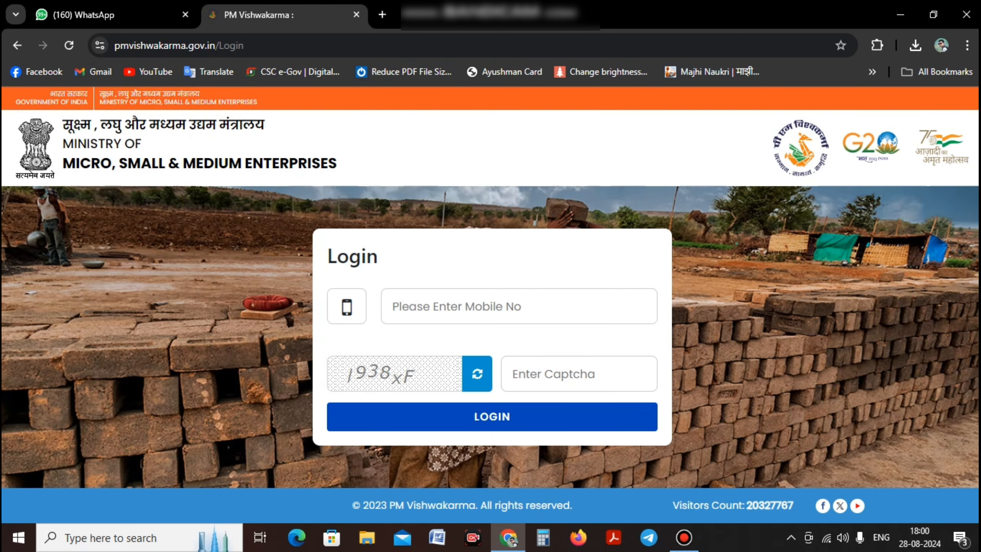
left_click(750, 355)
type("e7")
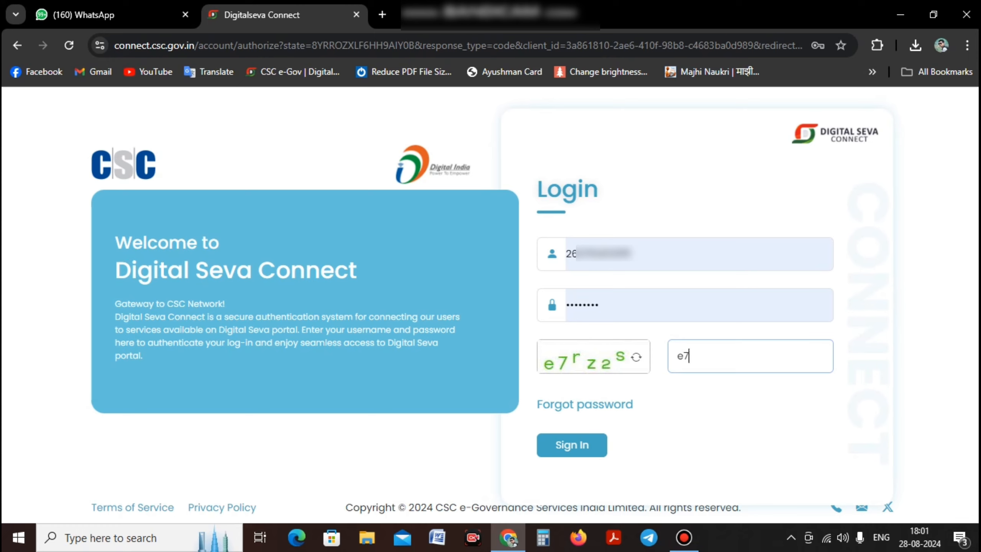
type("rz2s")
key("Return")
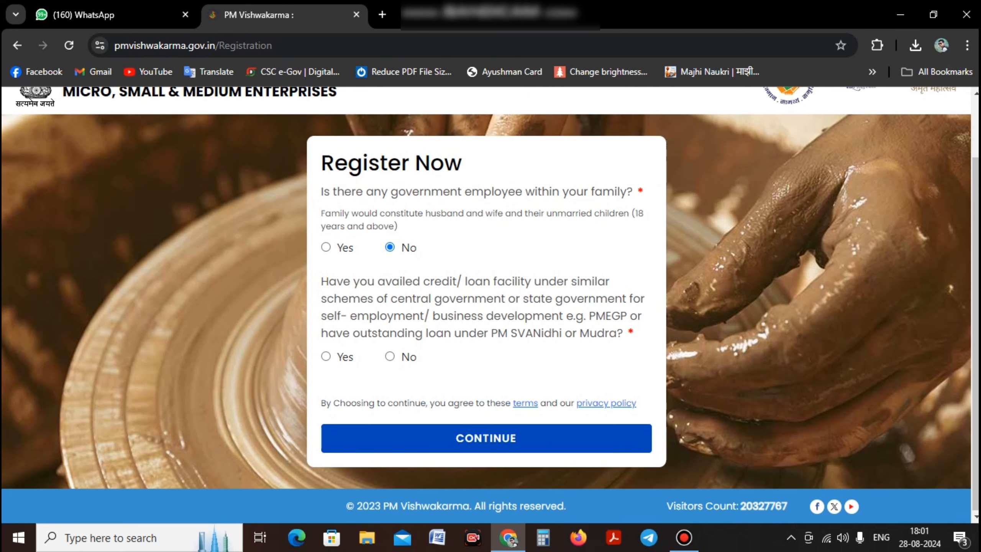
- Answer No to having availed credit or loans under similar government schemes and continue the registration
left_click(390, 356)
left_click(486, 439)
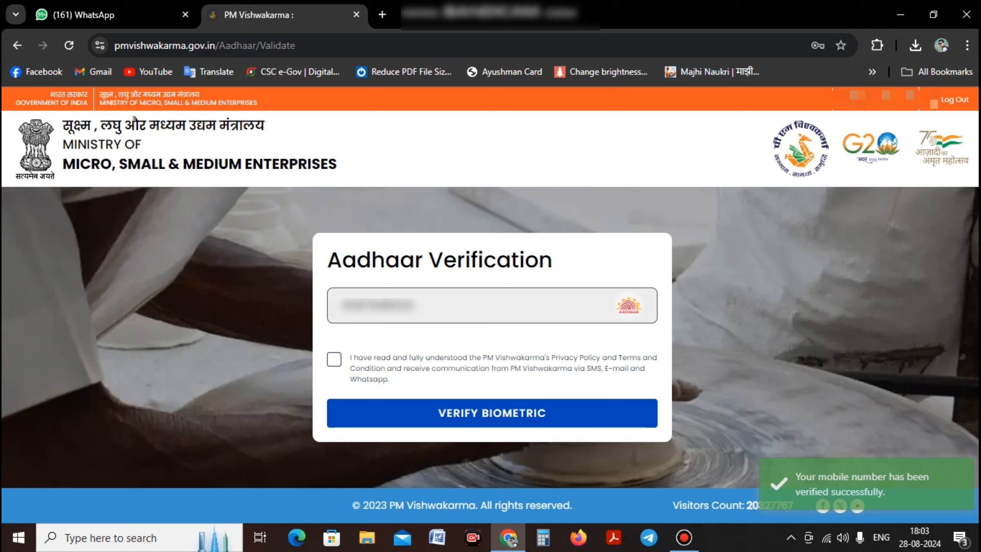
- Accept the privacy policy and terms consent and verify the applicant's Aadhaar by biometric fingerprint, retrying the capture
left_click(334, 360)
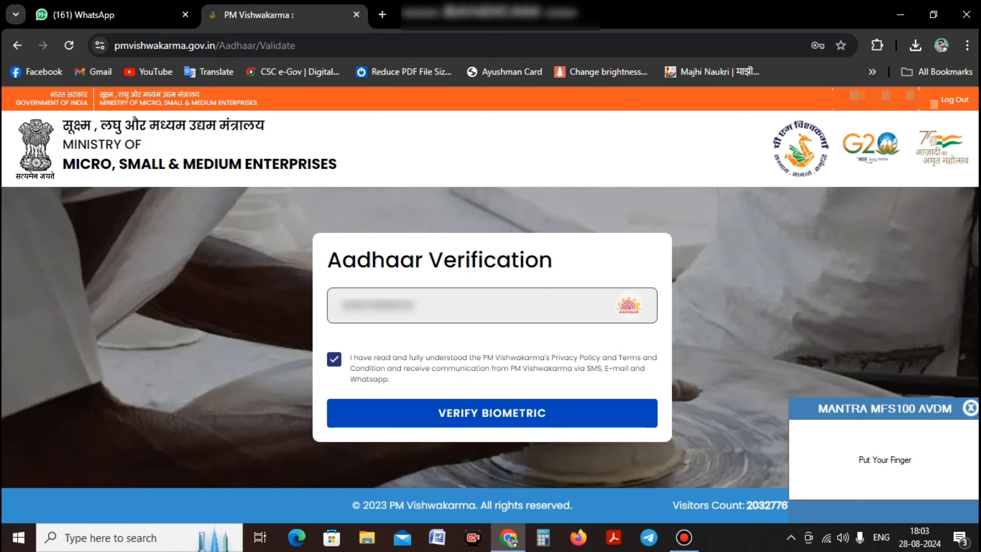
mouse_move(558, 9)
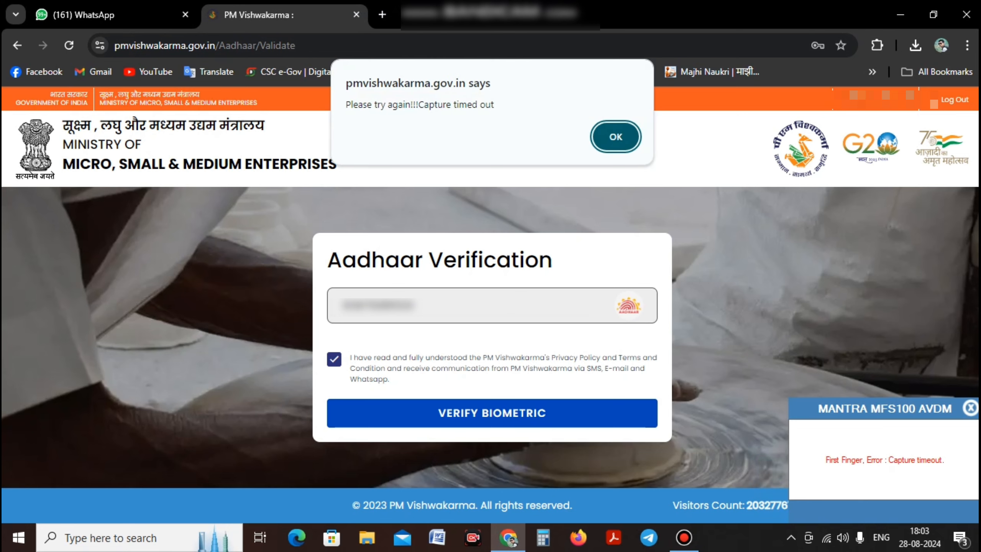
key("Return")
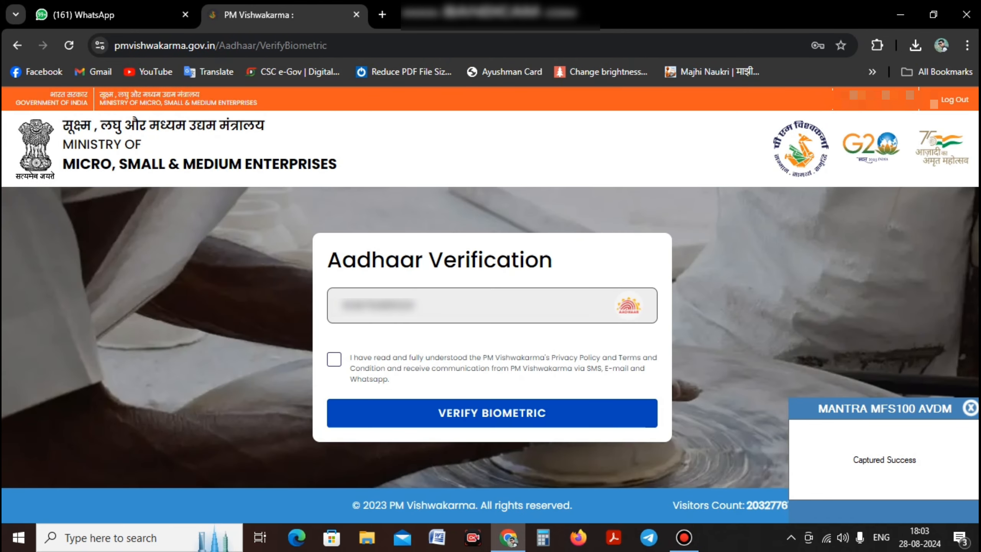
left_click(334, 359)
left_click(492, 413)
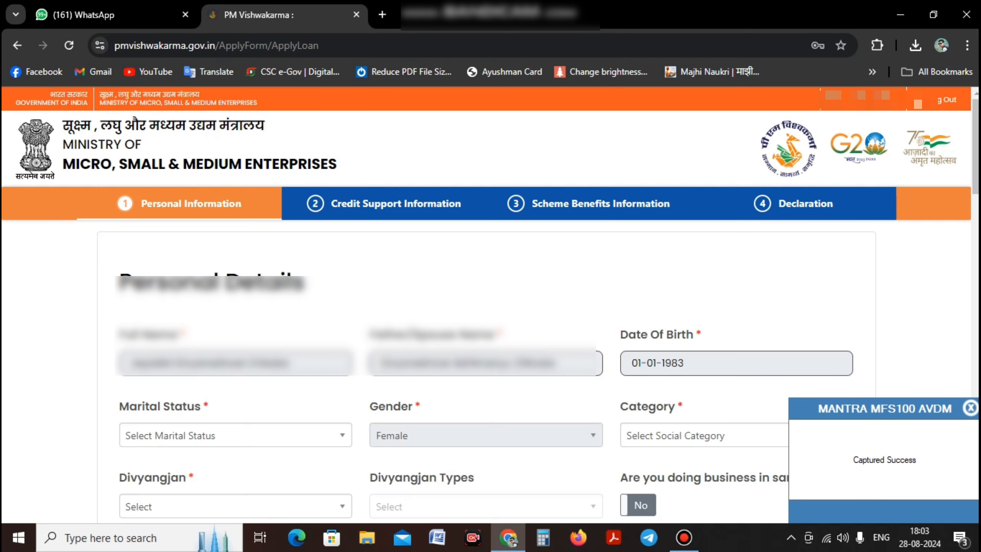
- Fill in the Personal Details by choosing the marital status, category OBC and Divyangjan No
scroll(491, 301, "down", 2)
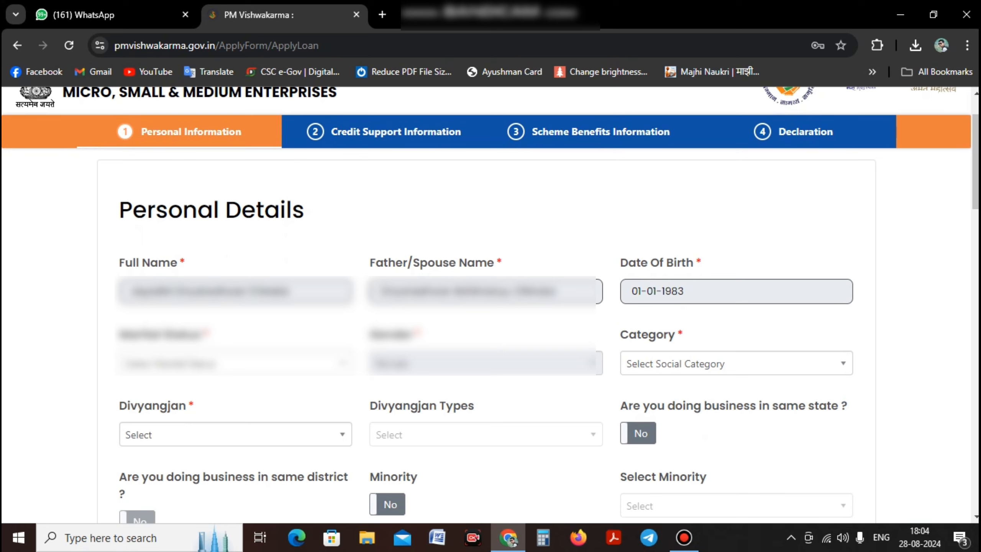
left_click(235, 363)
left_click(235, 432)
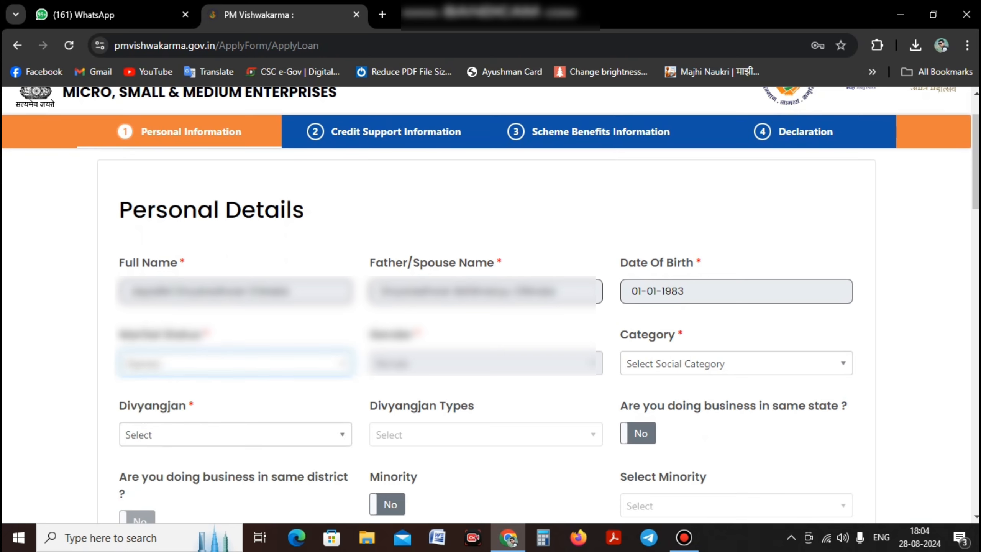
left_click(735, 363)
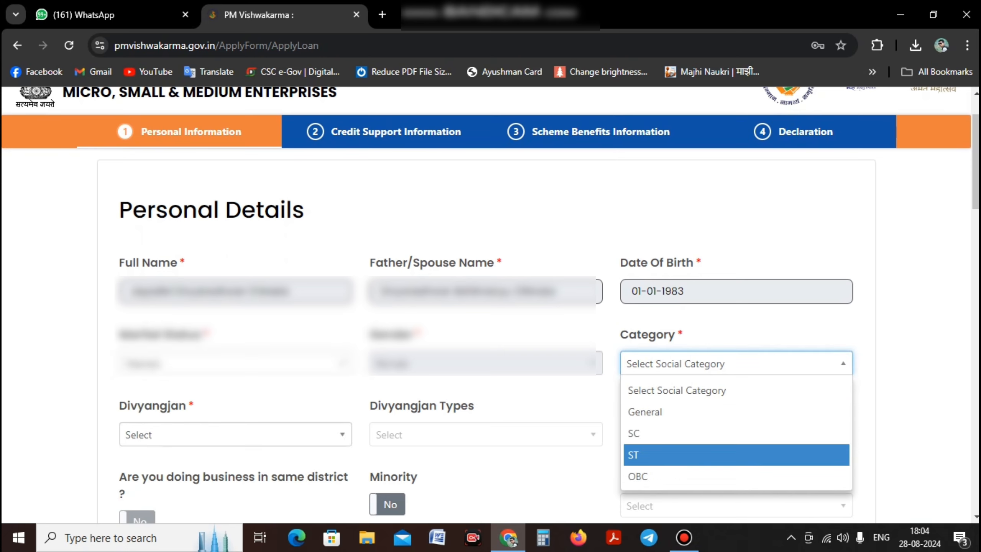
left_click(736, 476)
left_click(235, 434)
left_click(235, 504)
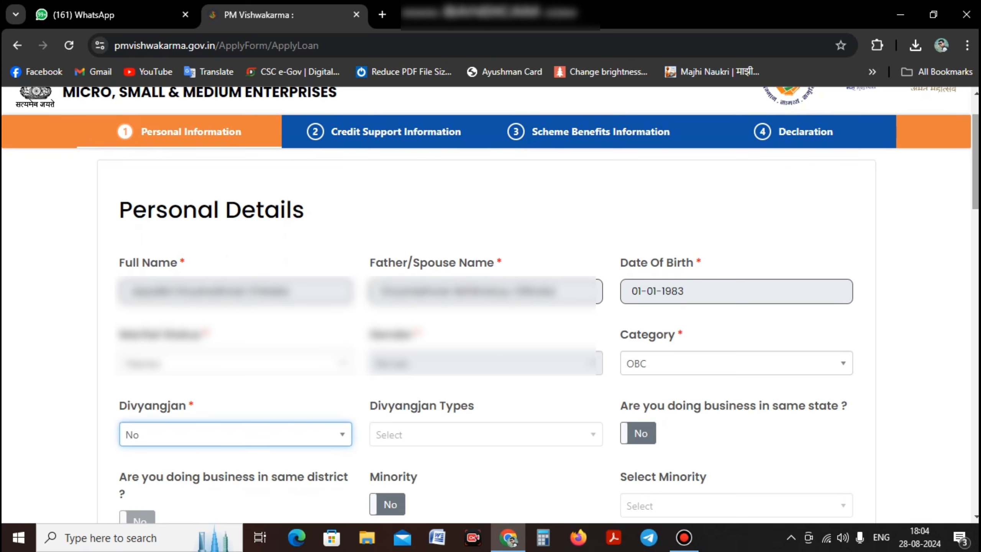
- Set the current address to Same as Aadhaar Address, Gram Panchayat to No and the ULB/Zone to Vita Municipality
scroll(490, 305, "down", 10)
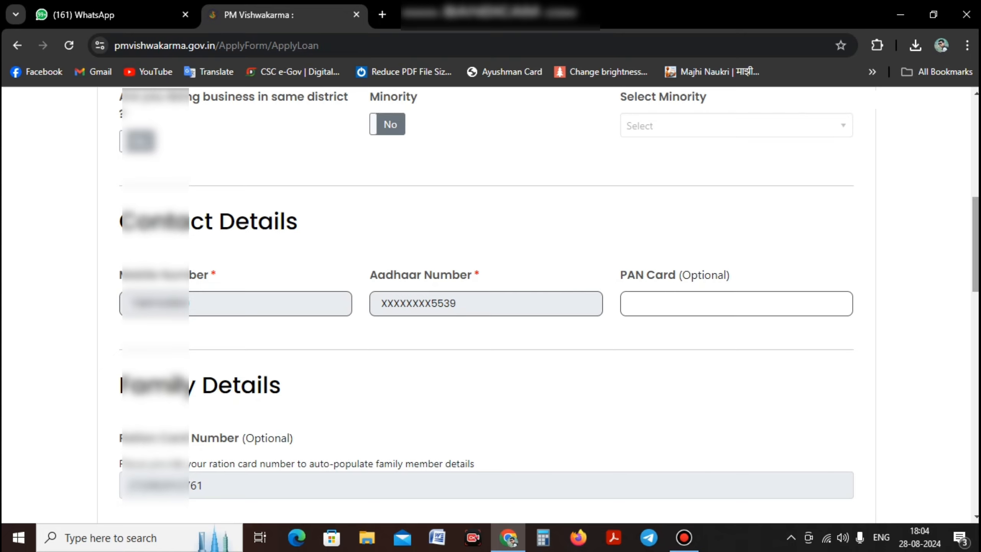
scroll(491, 305, "down", 8)
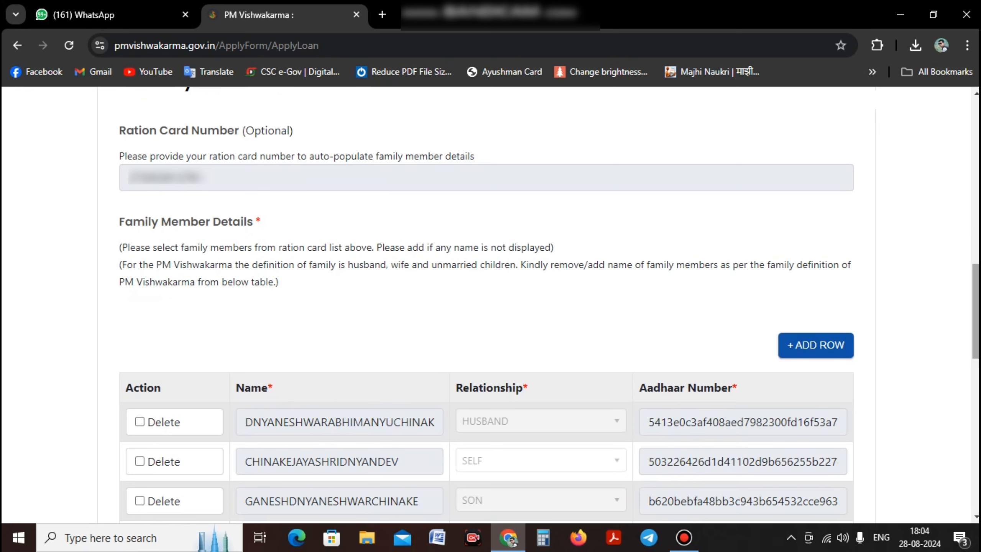
scroll(490, 305, "down", 5)
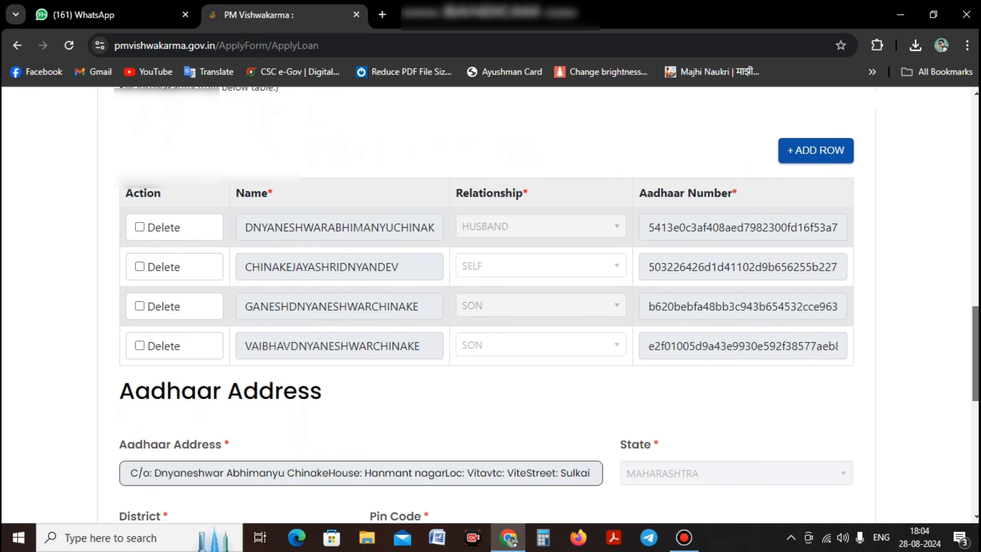
scroll(490, 305, "down", 6)
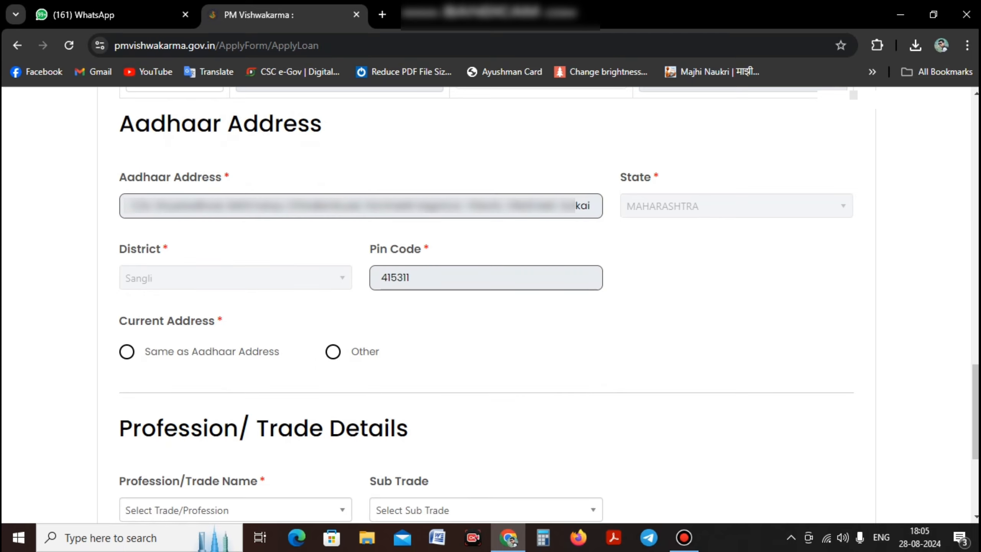
left_click(127, 351)
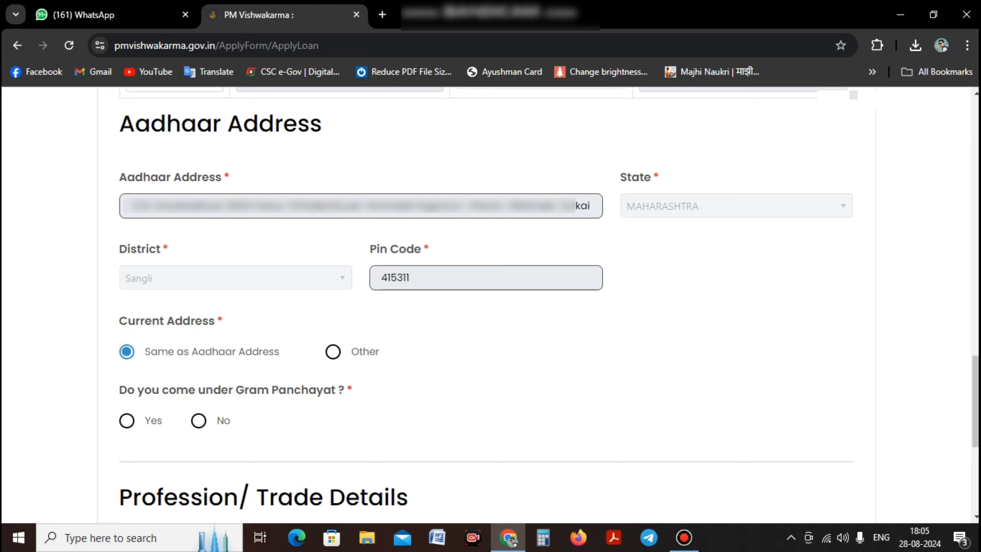
left_click(199, 420)
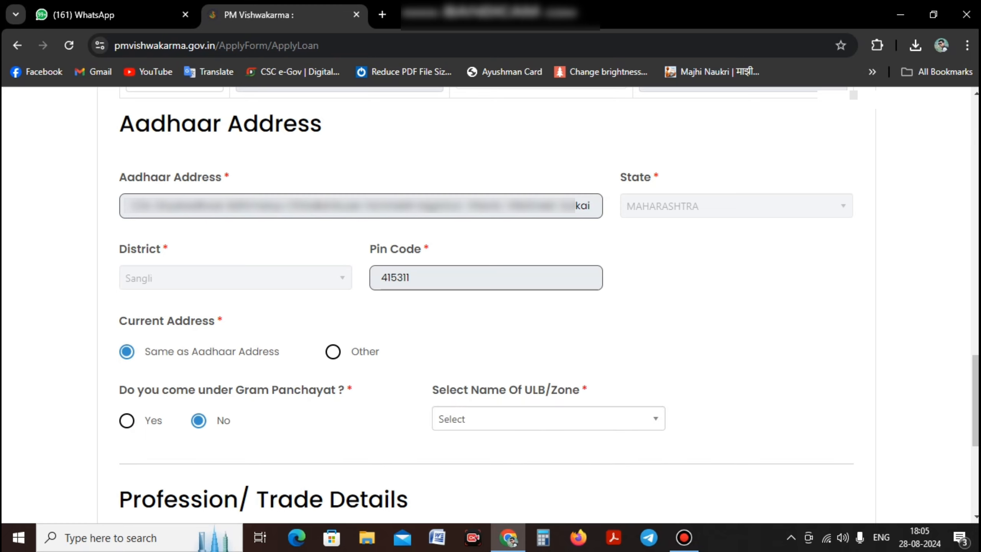
left_click(548, 419)
scroll(486, 305, "down", 2)
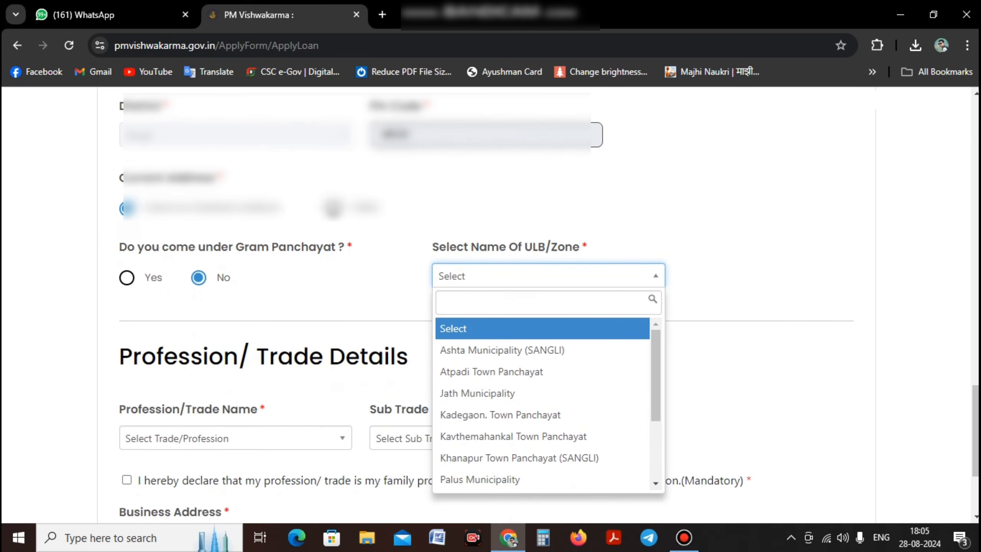
scroll(542, 400, "down", 3)
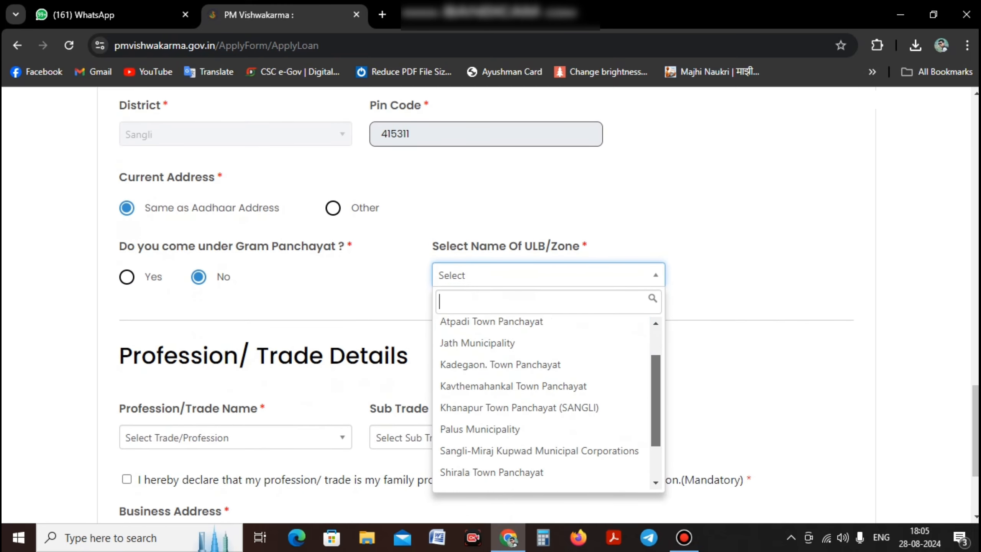
scroll(542, 400, "down", 3)
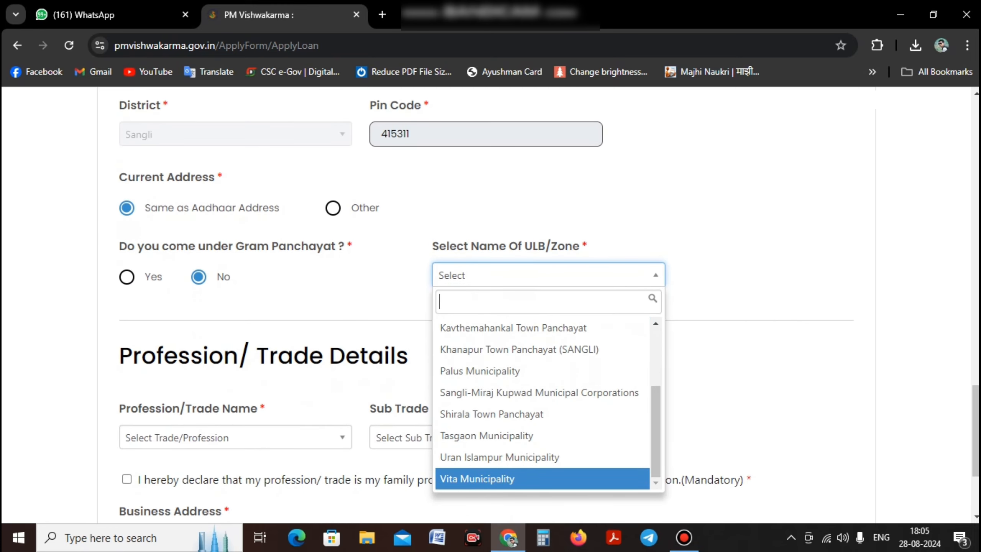
left_click(542, 478)
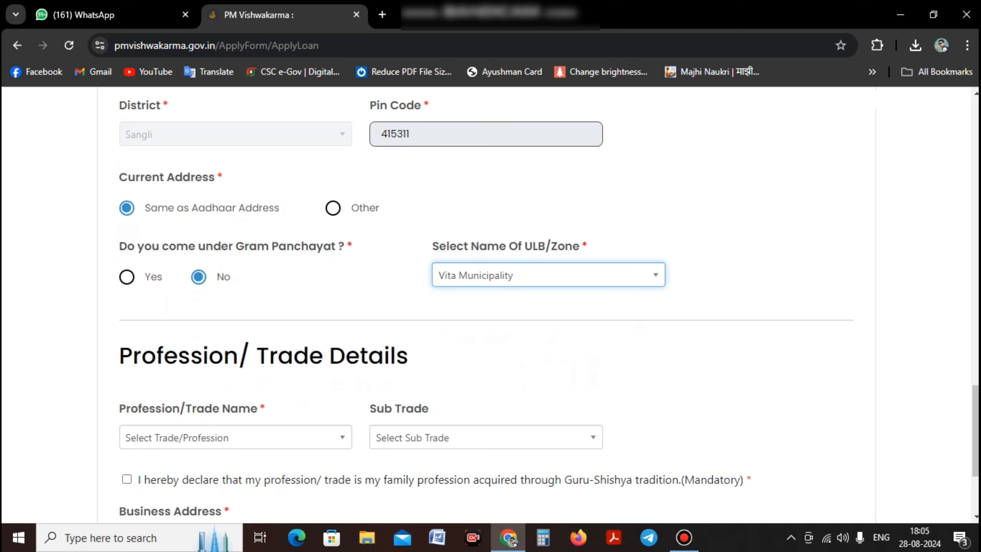
- Choose Tailor (Darzi) as the profession/trade name in Profession/Trade Details
scroll(548, 306, "down", 3)
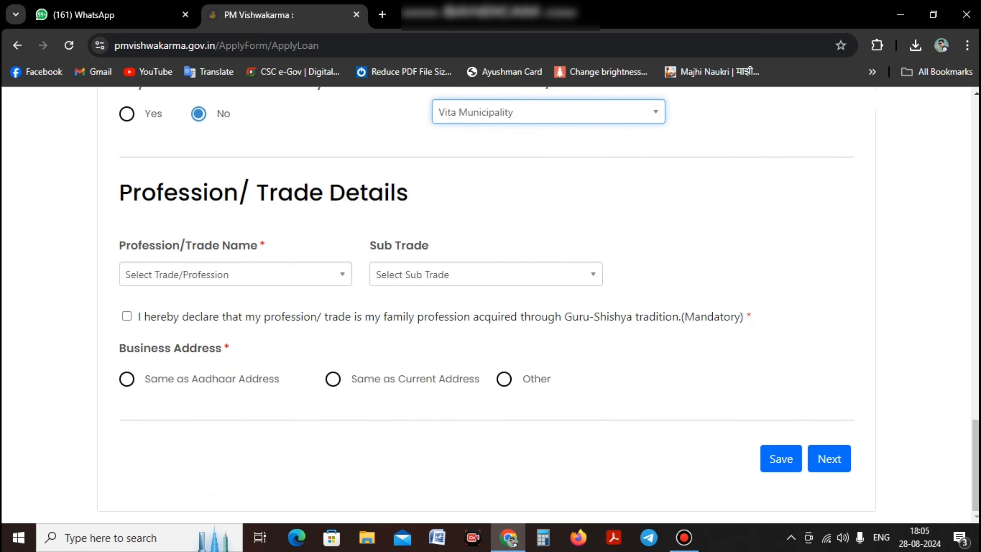
left_click(236, 274)
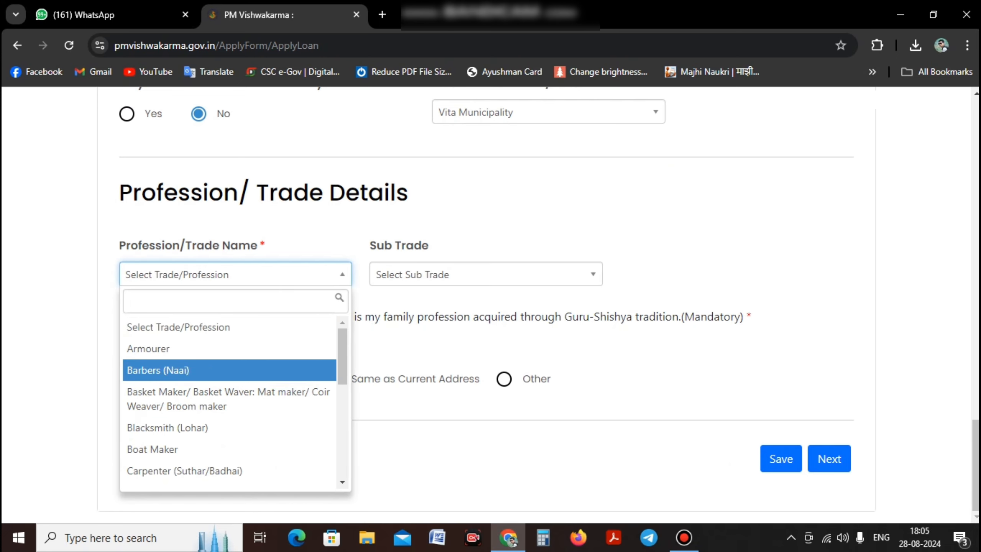
key("Down")
key("Down")
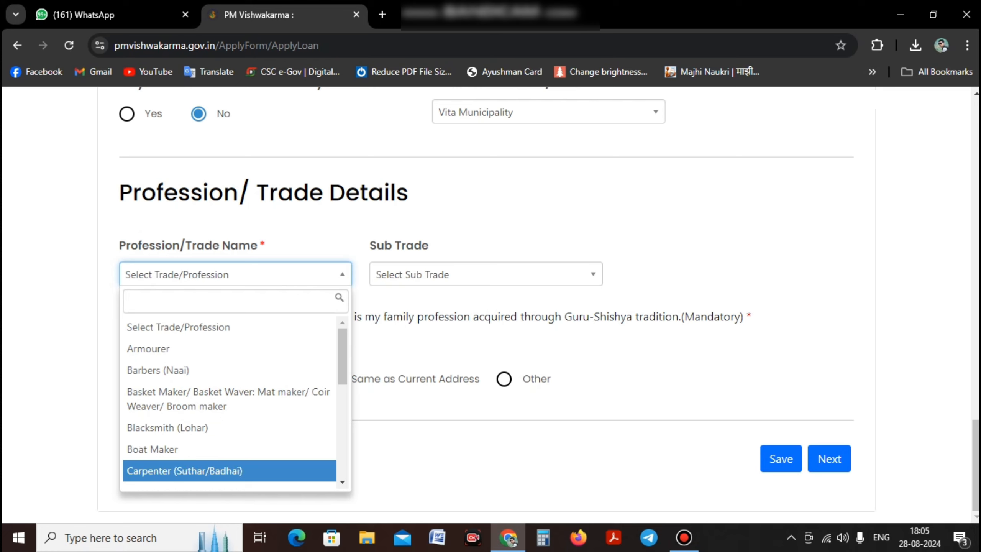
left_click(342, 481)
scroll(231, 402, "down", 3)
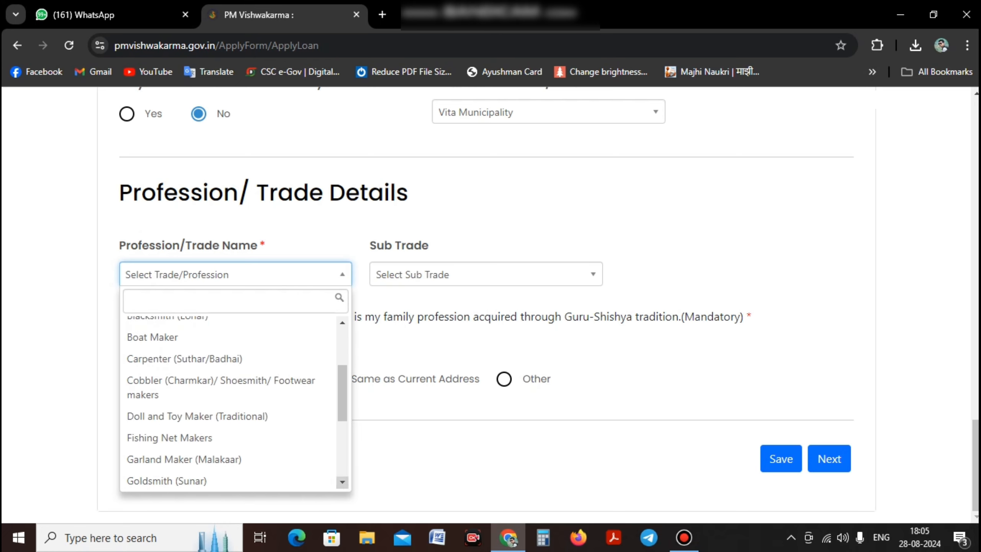
key("Down")
key("Down")
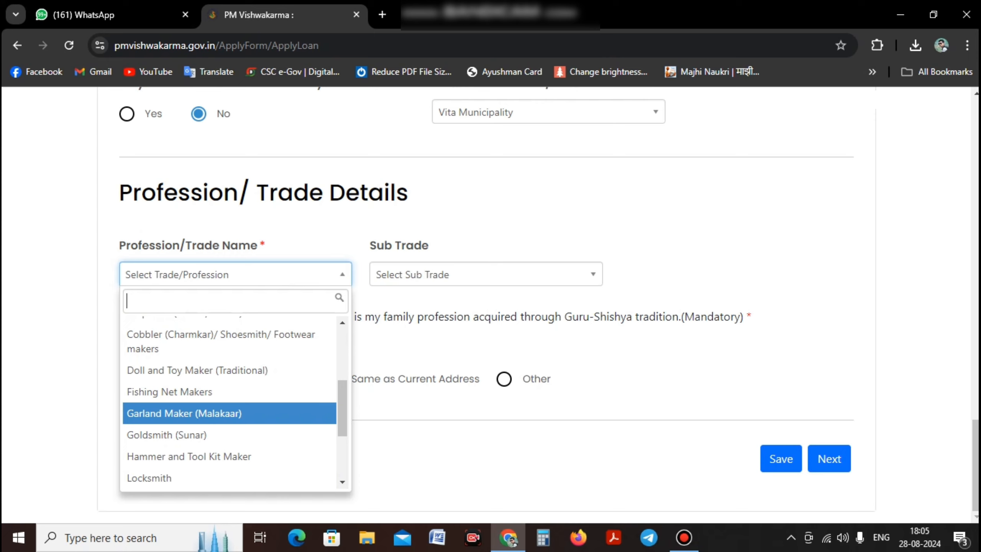
key("Down")
key("Down")
key("Down")
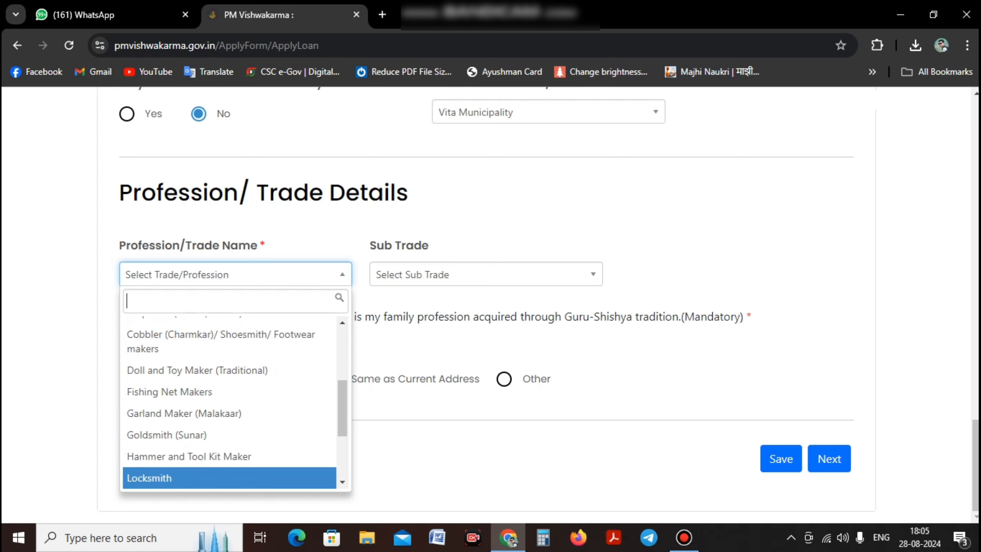
scroll(231, 402, "down", 3)
scroll(232, 402, "down", 1)
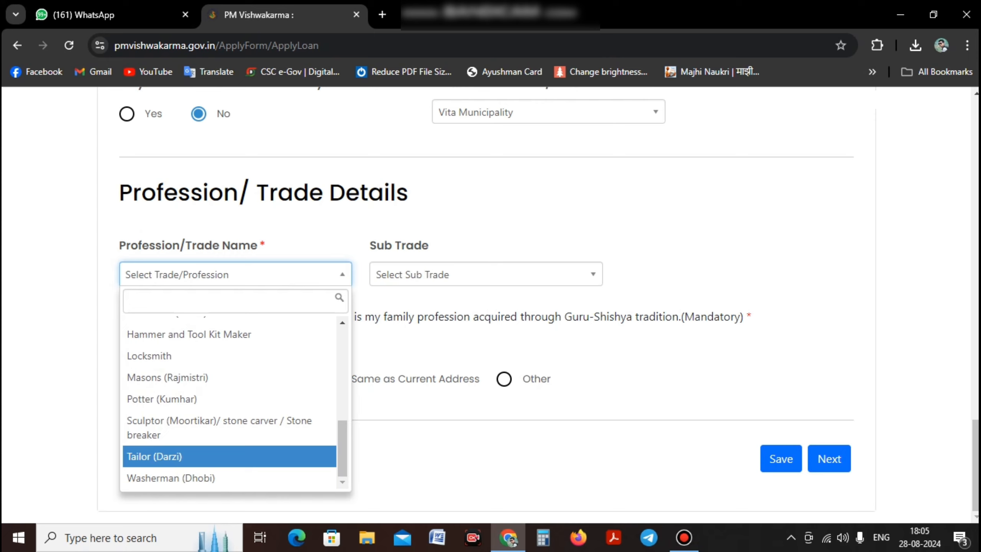
left_click(230, 456)
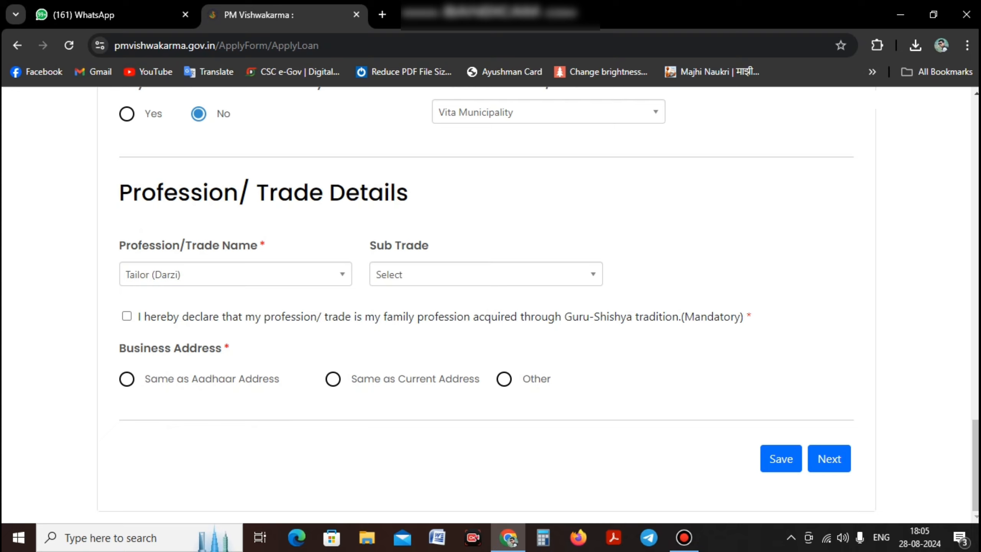
- Accept the family profession declaration, set the business address to Same as Aadhaar Address, and save and proceed to Credit Support Information
left_click(126, 316)
left_click(127, 378)
left_click(780, 458)
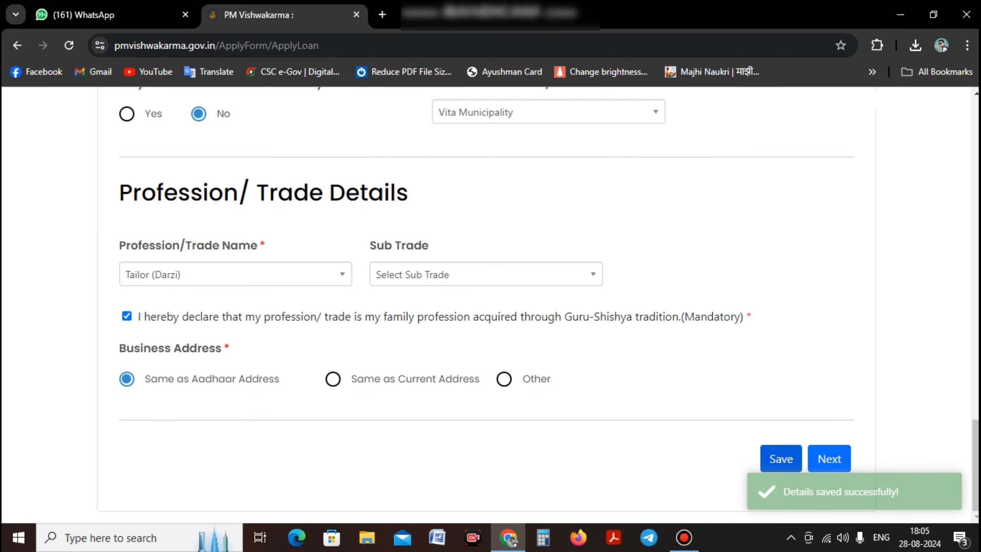
left_click(829, 458)
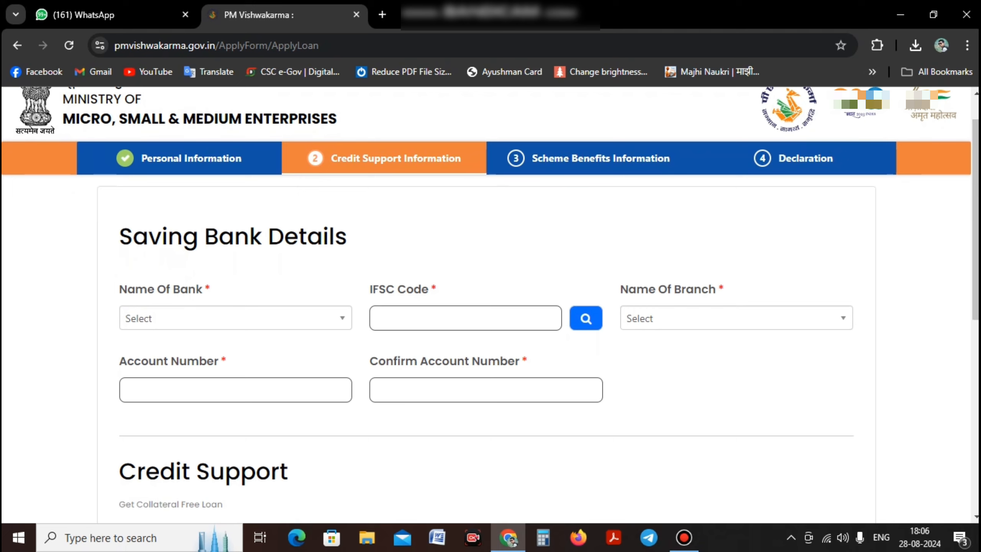
- Choose India Post Payments Bank as the bank name in Saving Bank Details
left_click(235, 318)
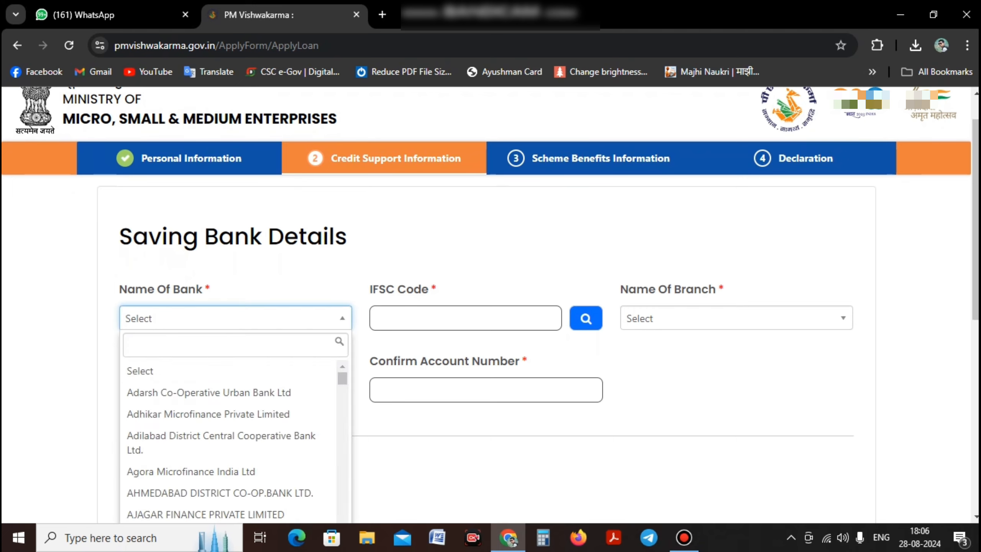
type("ini")
key("BackSpace")
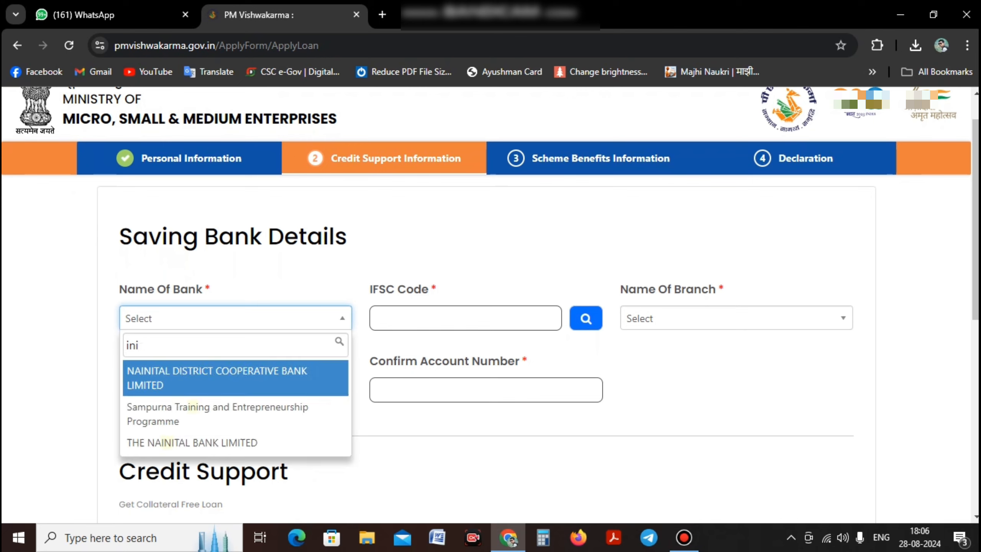
key("BackSpace")
type("dia")
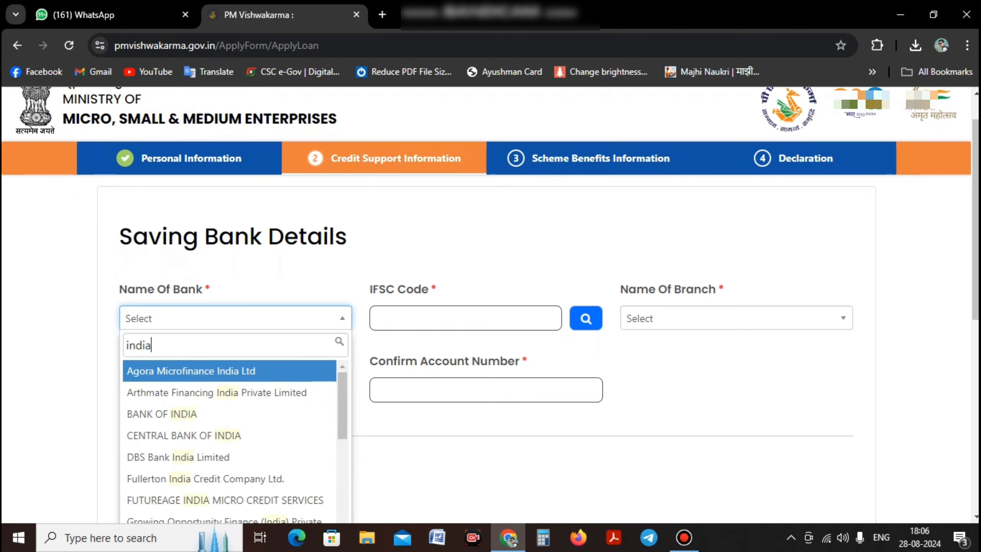
type(" po")
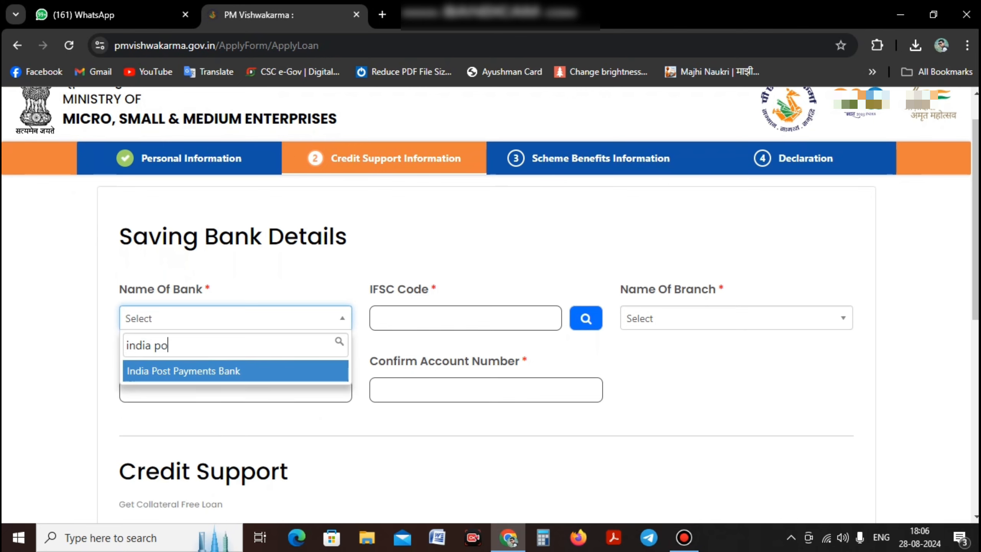
key("Return")
- Enter the IFSC code IPOS0000001 and look up its branches
left_click(465, 318)
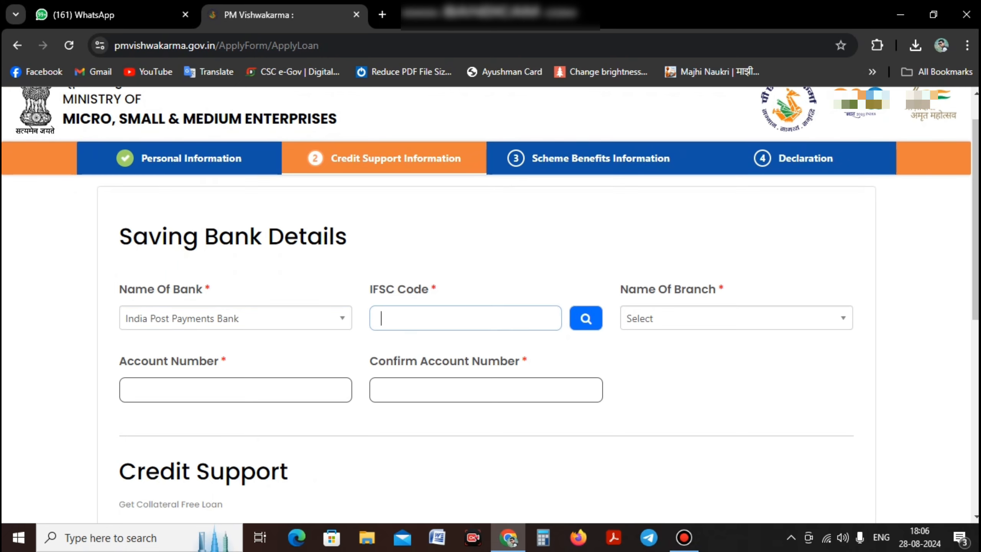
type("IPOS0000001")
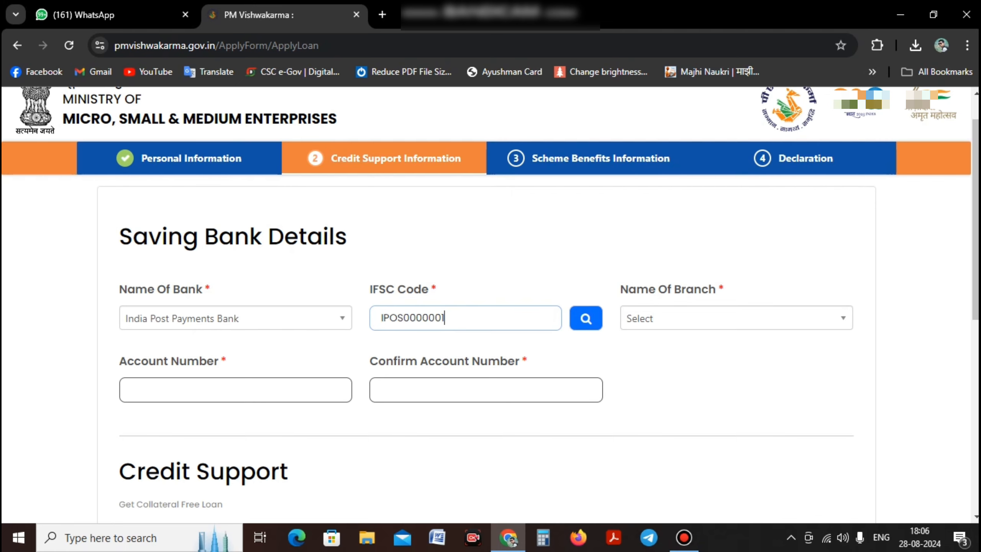
left_click(586, 318)
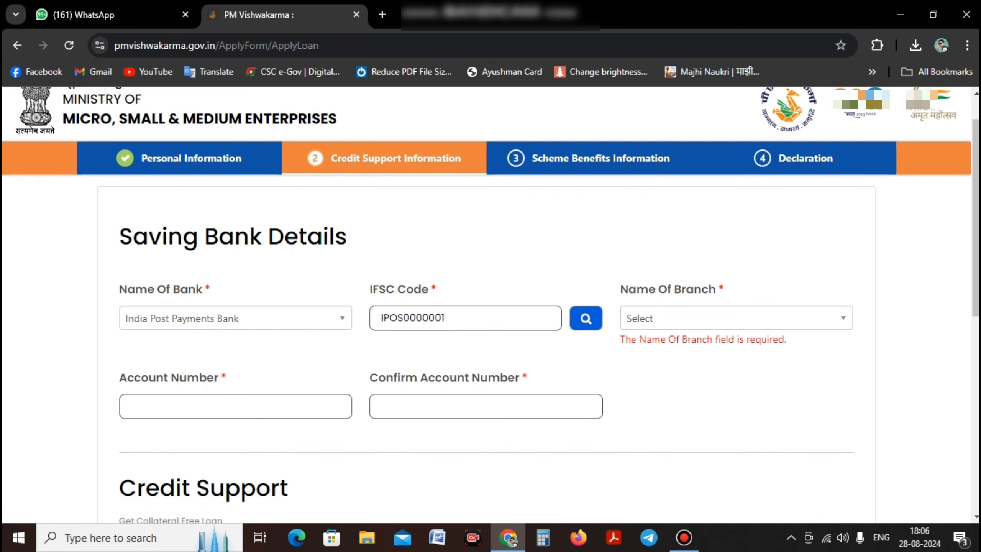
- Search the Name Of Branch list for a Vita branch, then clear the search text
left_click(736, 318)
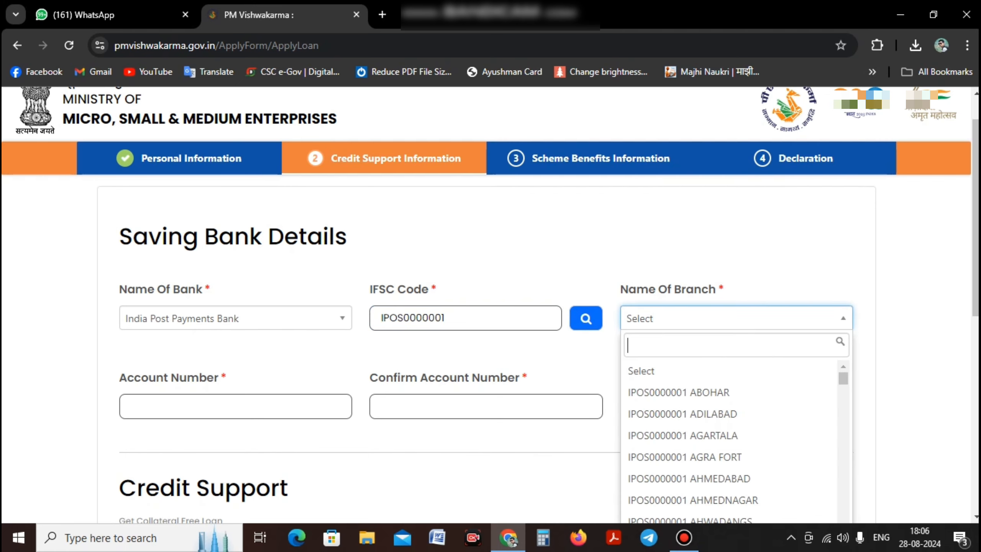
scroll(491, 306, "down", 1)
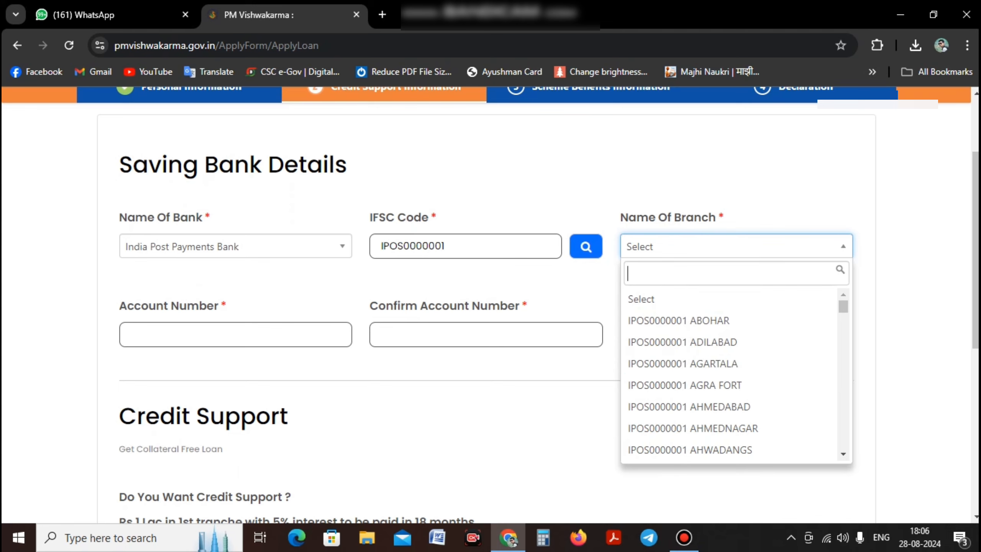
type("vit")
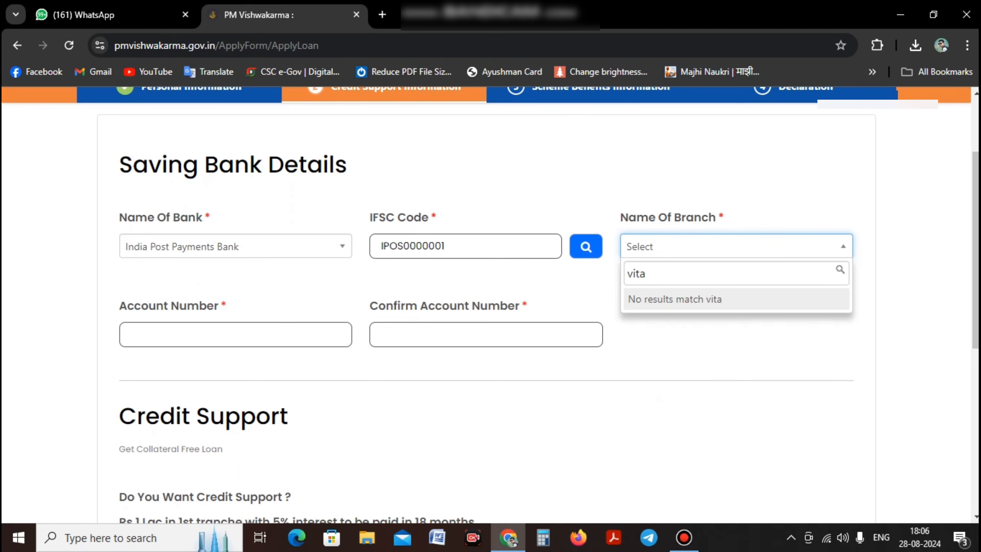
key("BackSpace")
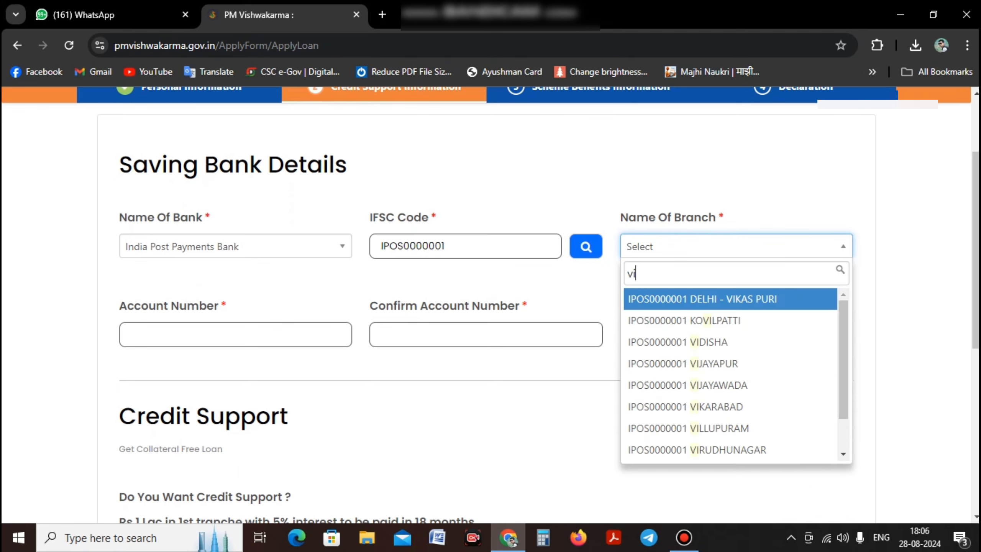
mouse_move(842, 354)
left_mouse_down()
mouse_move(843, 383)
mouse_move(842, 354)
left_mouse_up()
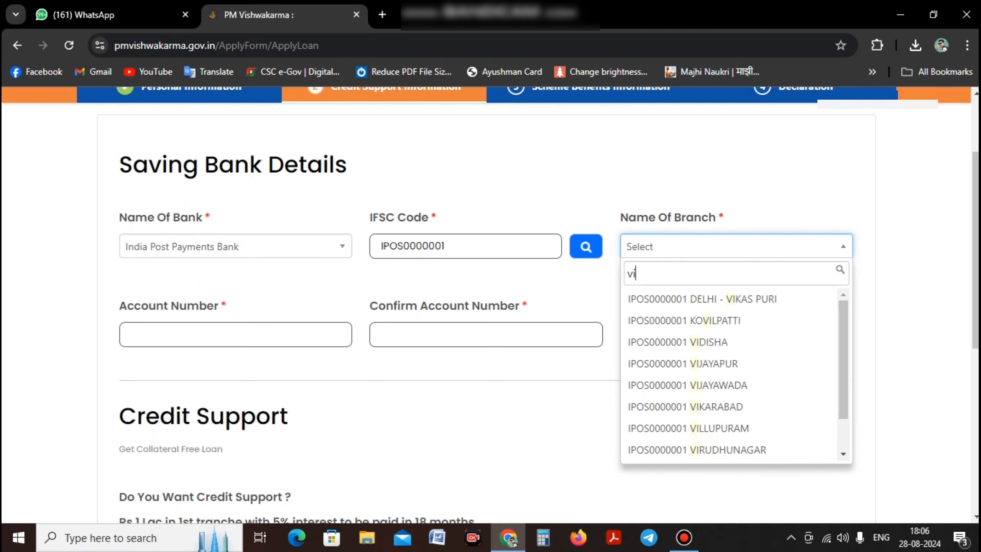
key("BackSpace")
key("BackSpace")
- Find and choose IPOS0000001 SANGLI as the name of the branch
type("sa")
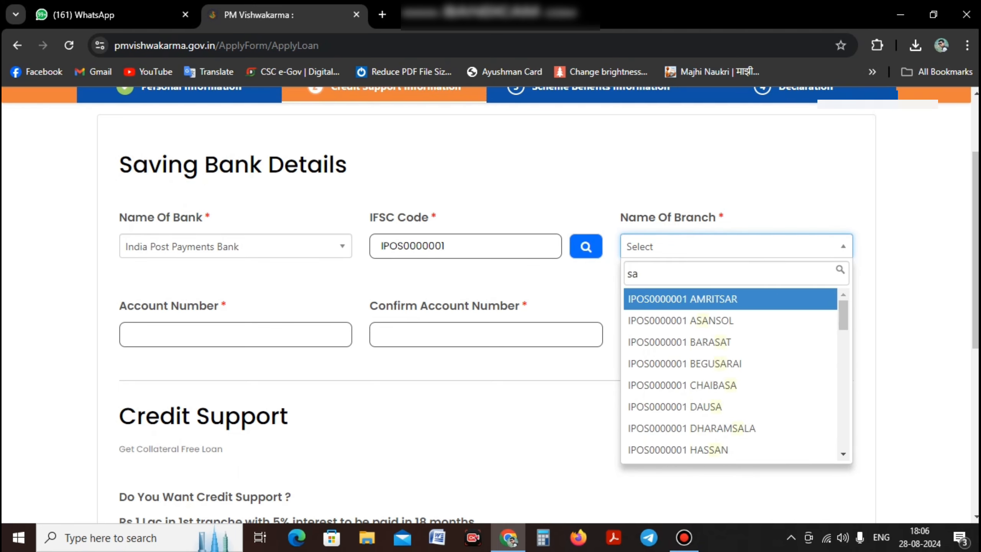
type("ng")
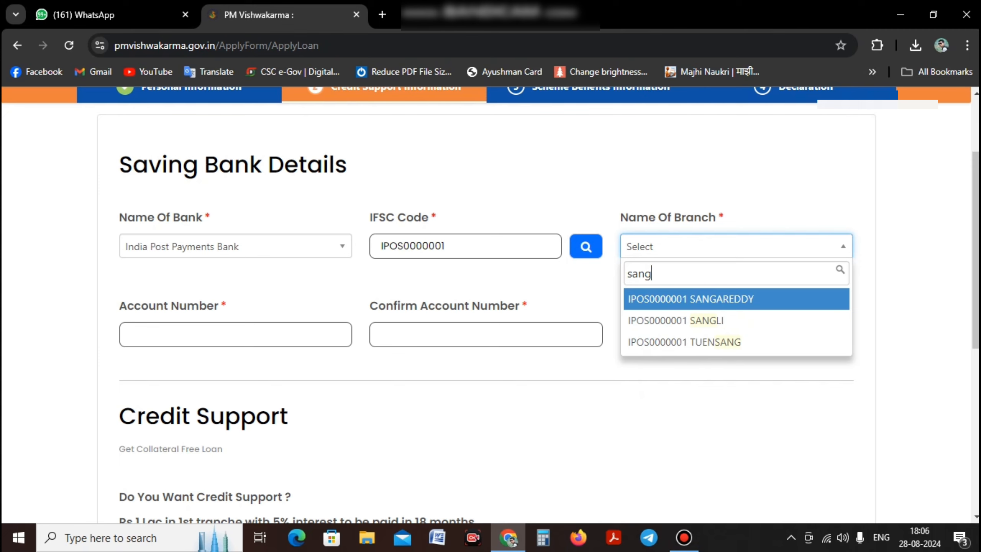
key("Down")
key("Return")
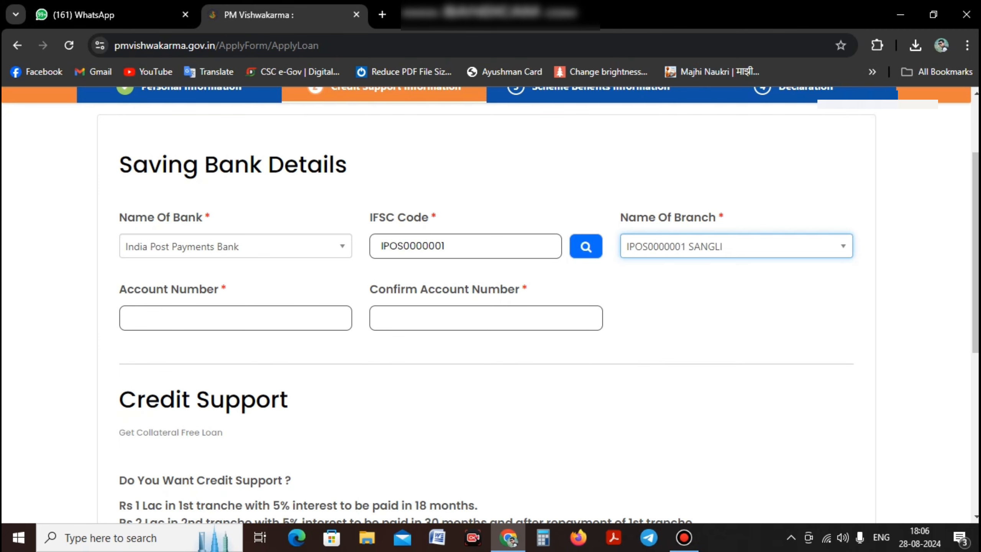
- Enter the applicant's savings account number and repeat it in Confirm Account Number
left_click(179, 318)
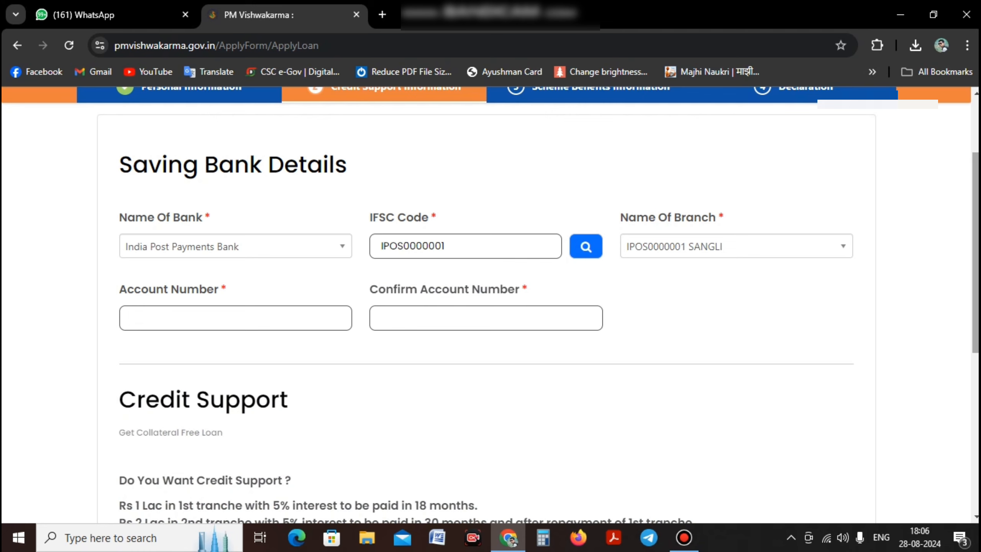
scroll(490, 305, "down", 2)
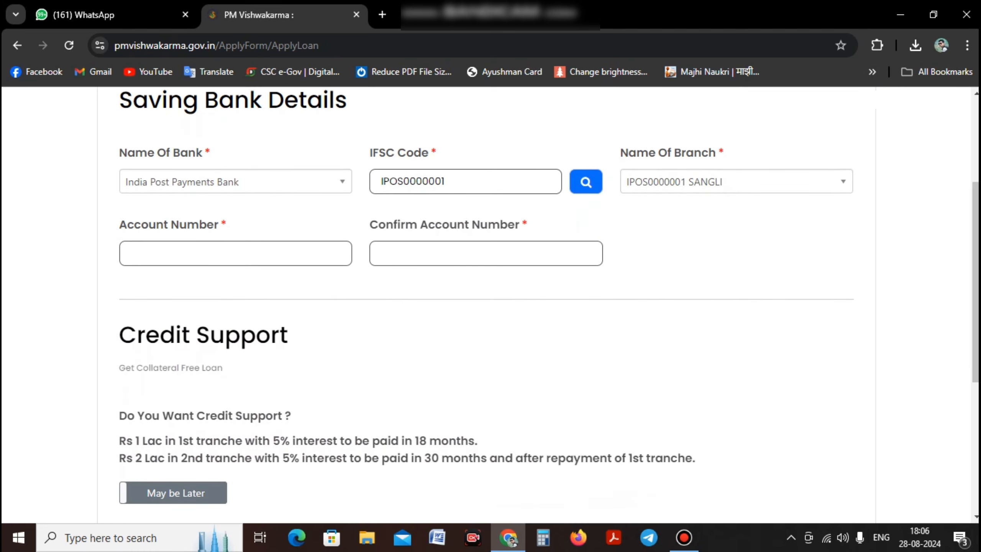
type("••••••••••••")
key("Tab")
type("0•")
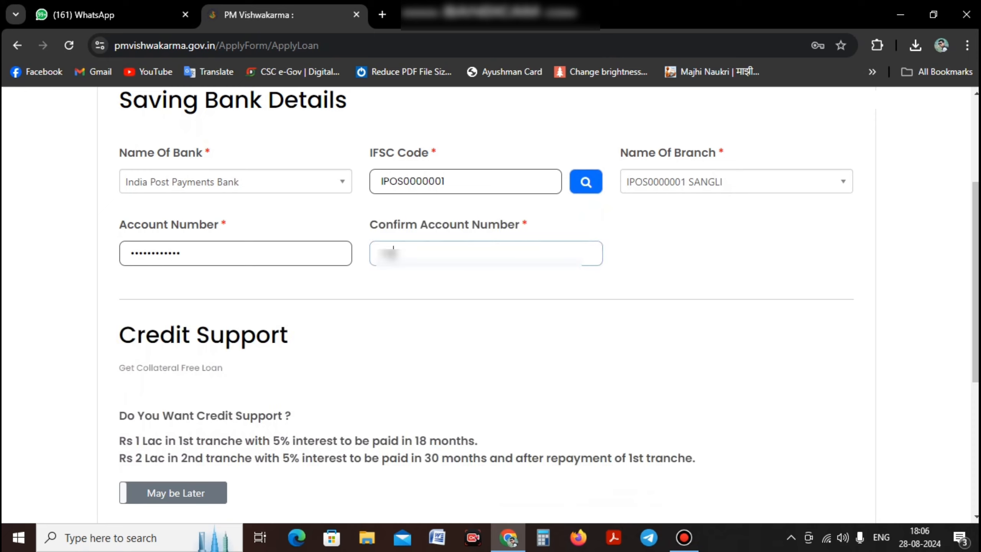
type("••••••••••")
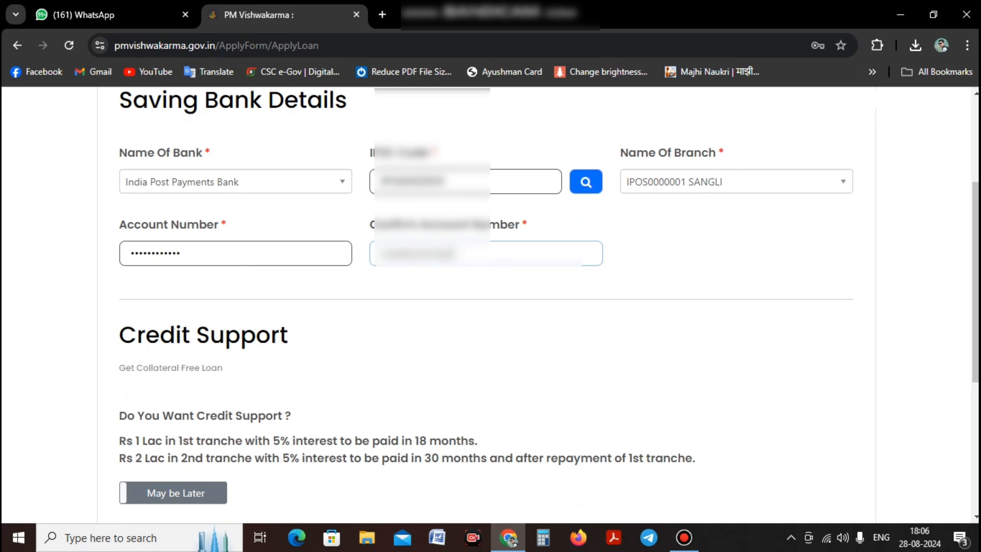
- Set the credit support option to Yes and request a first-tranche loan amount of 50000
scroll(490, 302, "down", 3)
scroll(490, 301, "down", 2)
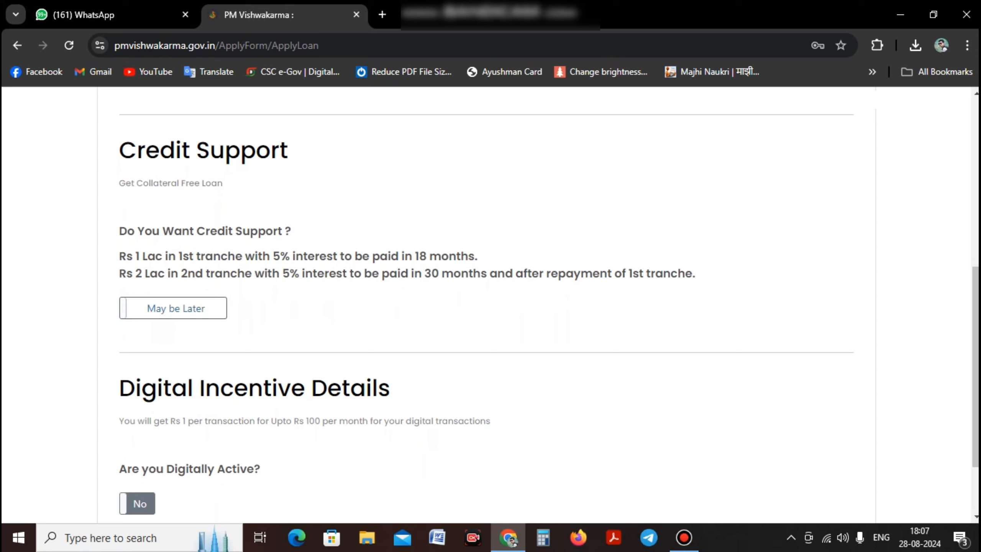
scroll(490, 302, "down", 2)
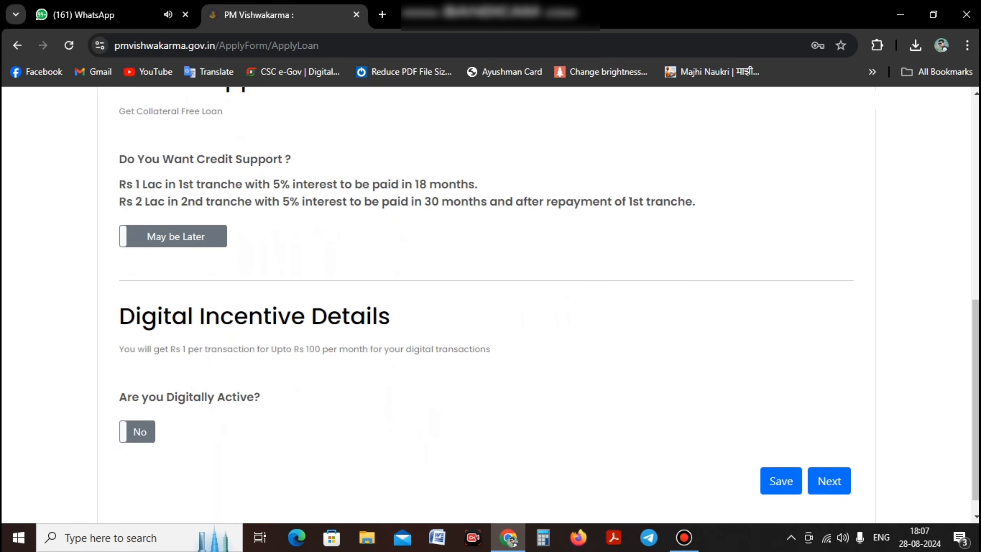
scroll(490, 302, "down", 1)
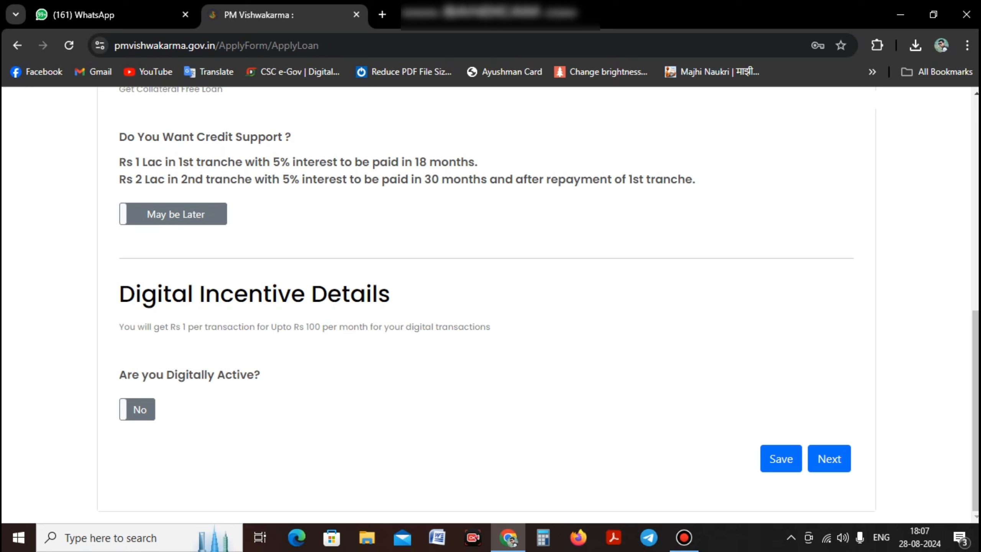
left_click(174, 215)
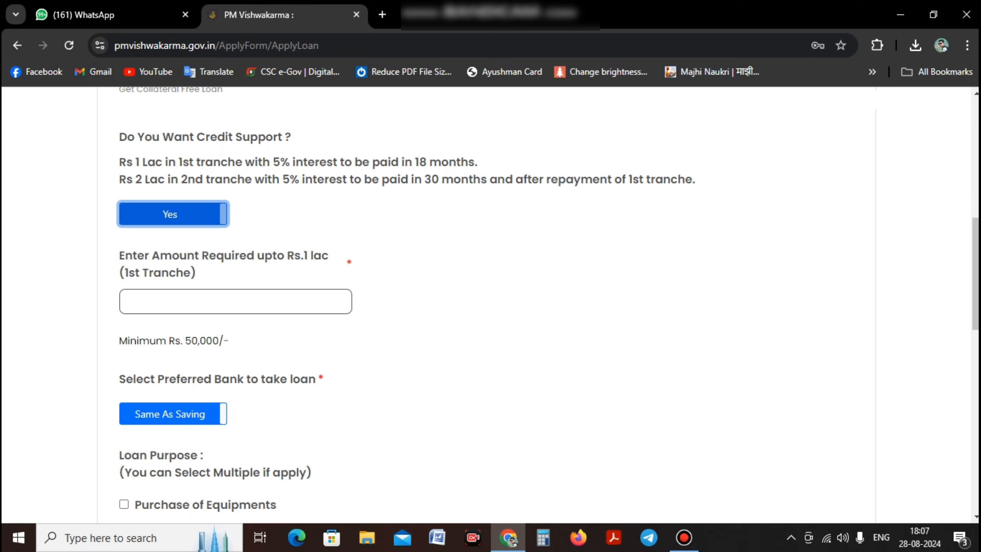
left_click(174, 302)
type("50000")
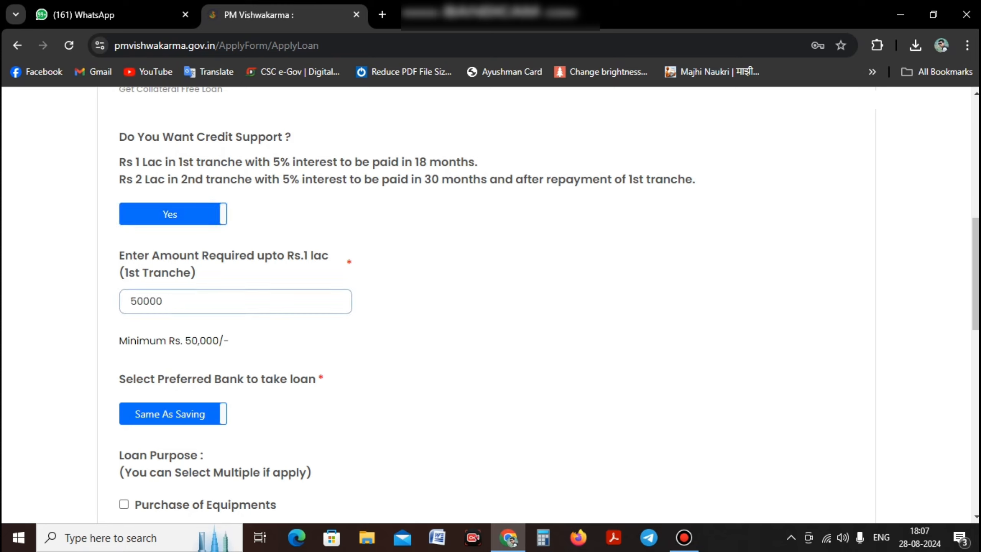
key("Tab")
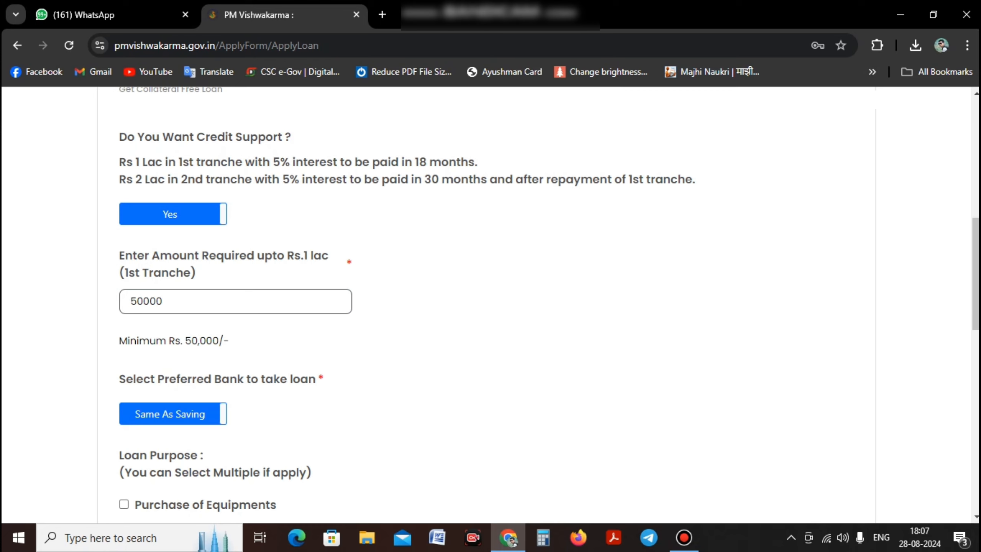
- Select Working Capital / Operating Expenses as the loan purpose
scroll(407, 299, "down", 2)
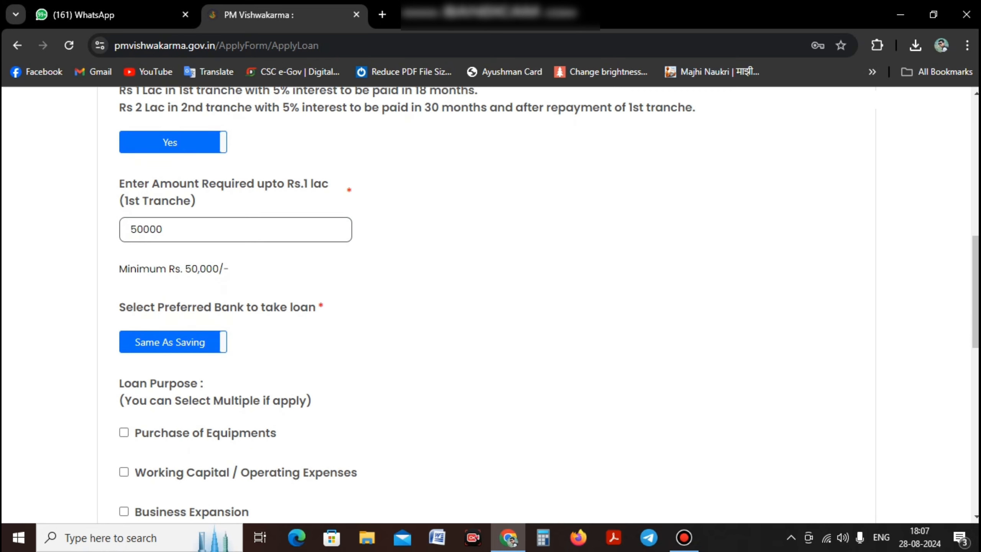
scroll(407, 299, "down", 2)
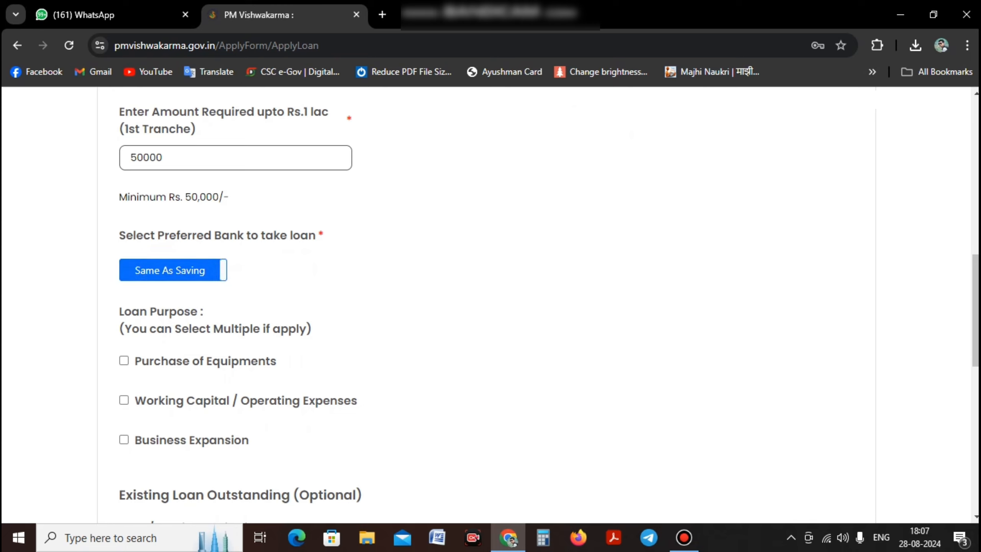
scroll(490, 305, "down", 2)
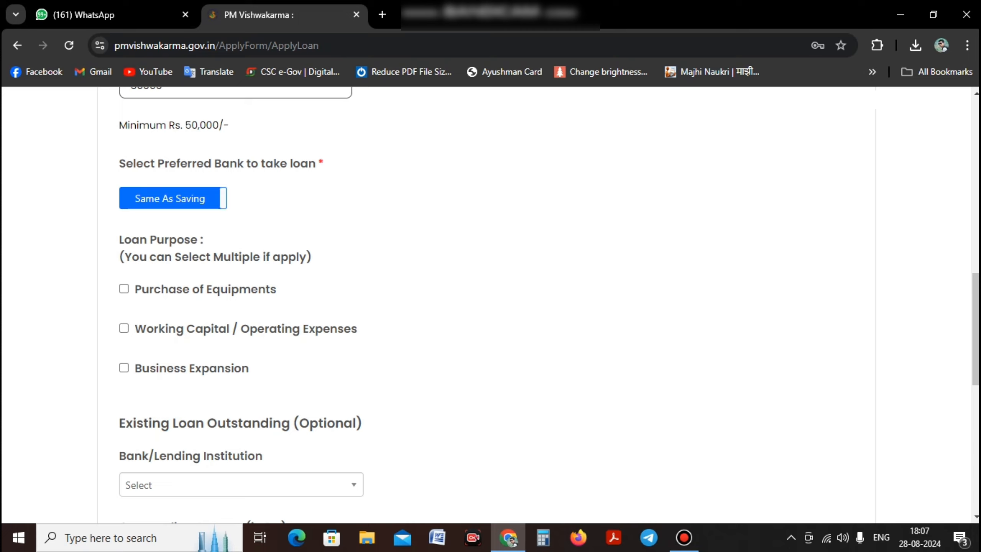
left_click(124, 328)
- Choose India Post Payments Bank as the Bank/Lending Institution under Existing Loan Outstanding
scroll(487, 305, "down", 2)
scroll(486, 305, "down", 2)
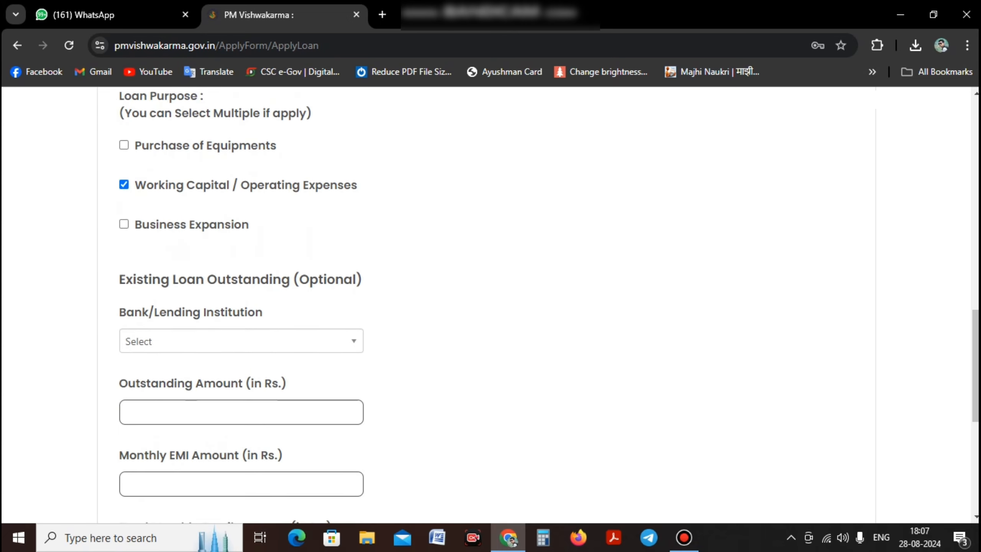
scroll(486, 305, "down", 2)
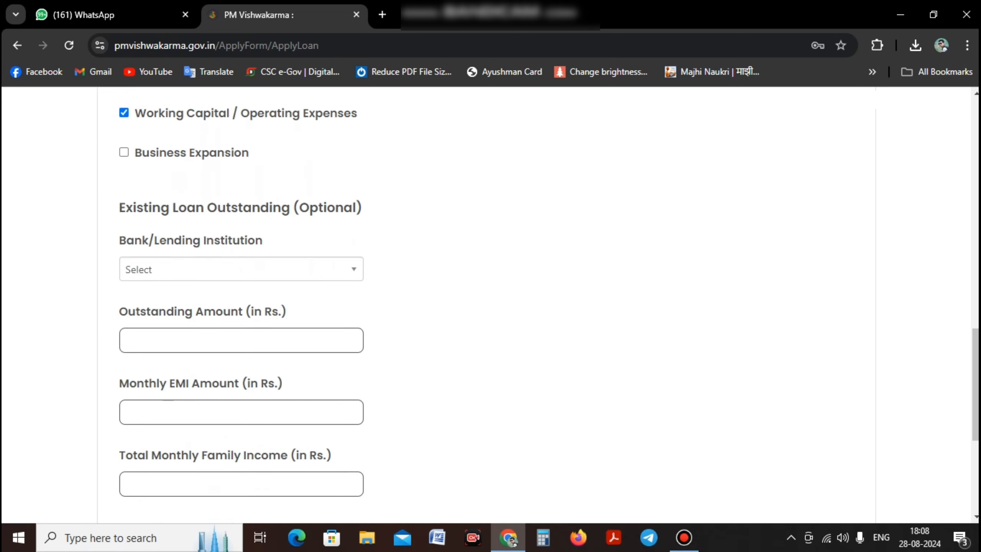
left_click(241, 269)
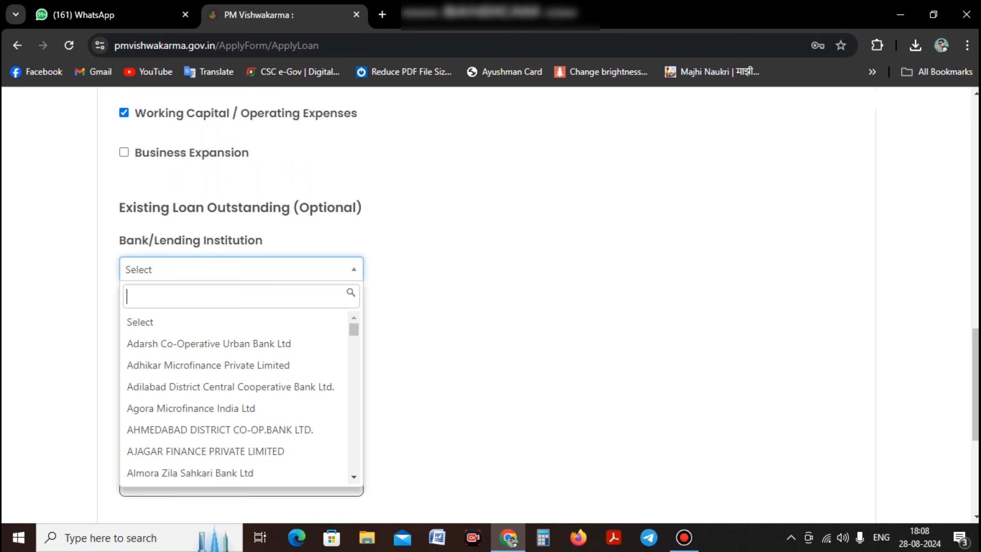
type("I")
type("n")
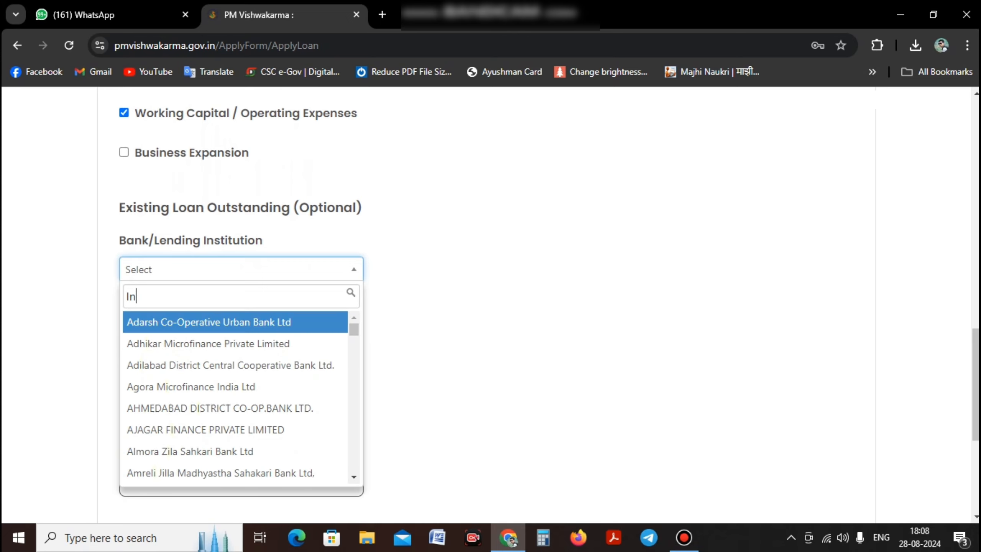
type("dia po")
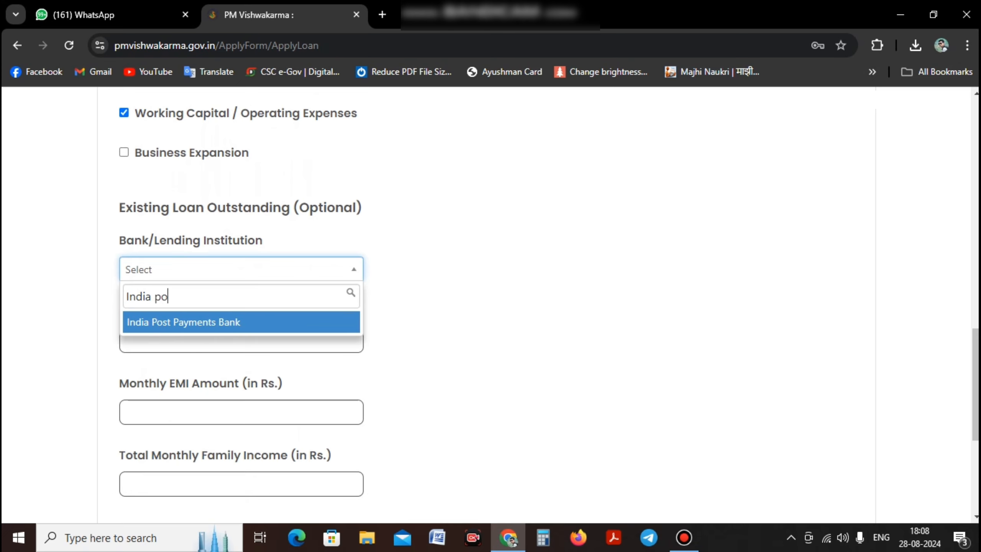
key("Return")
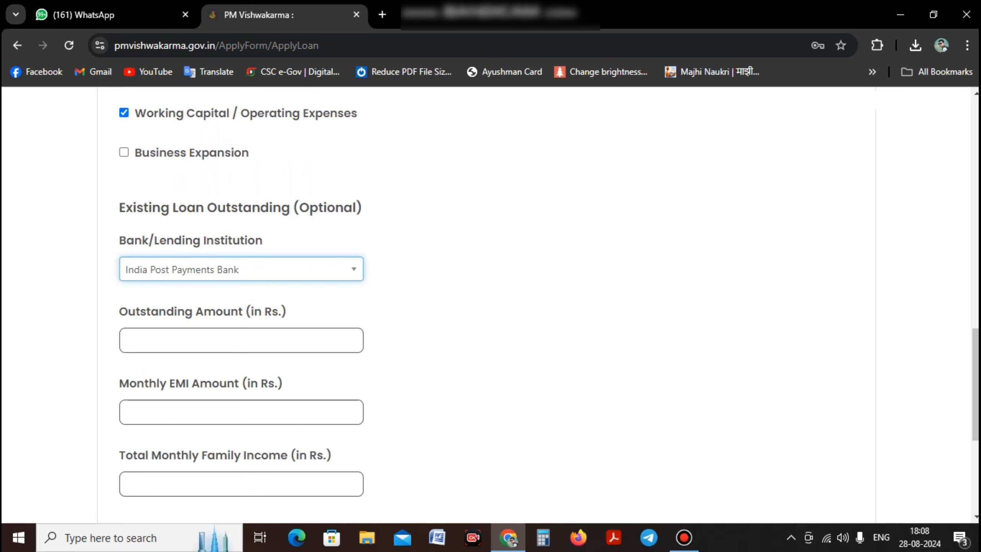
scroll(490, 305, "down", 2)
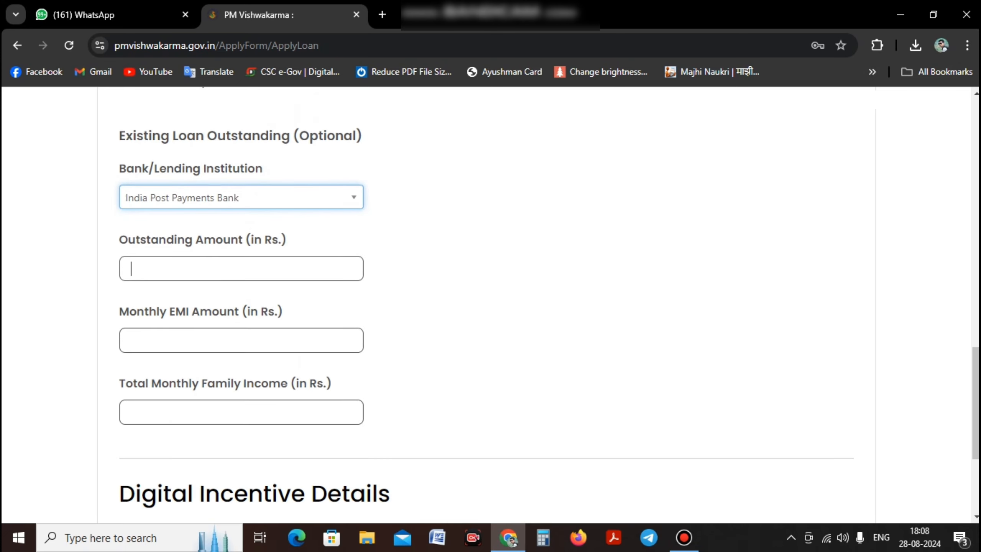
- Enter an existing-loan outstanding amount of 50000, a monthly EMI of 1800 and a total monthly family income of 7000
left_click(132, 267)
type("50000")
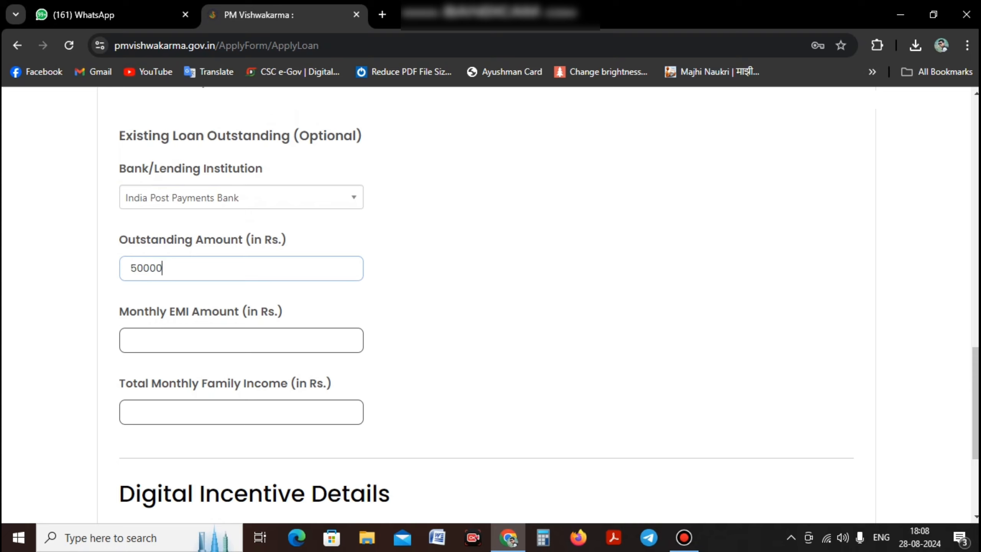
left_click(131, 340)
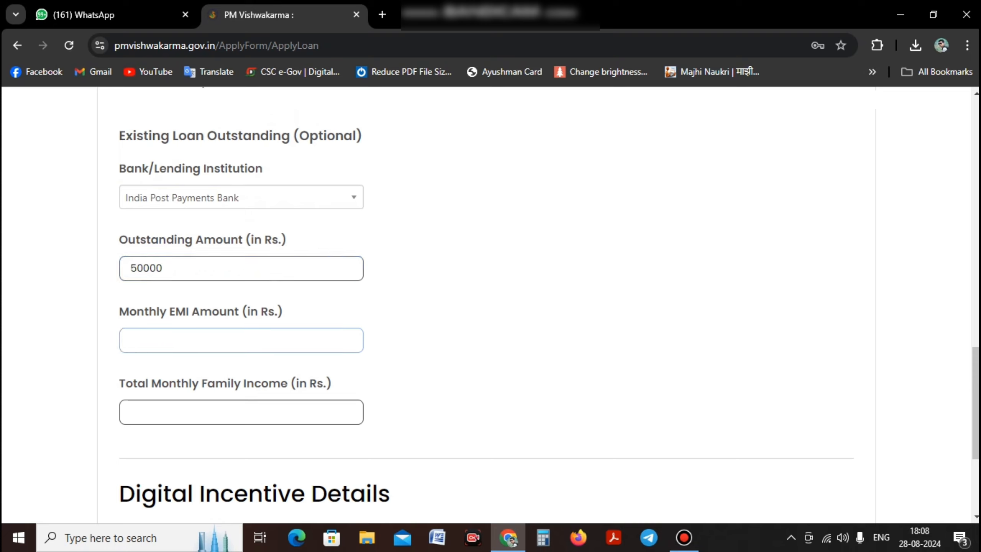
type("1800")
key("Tab")
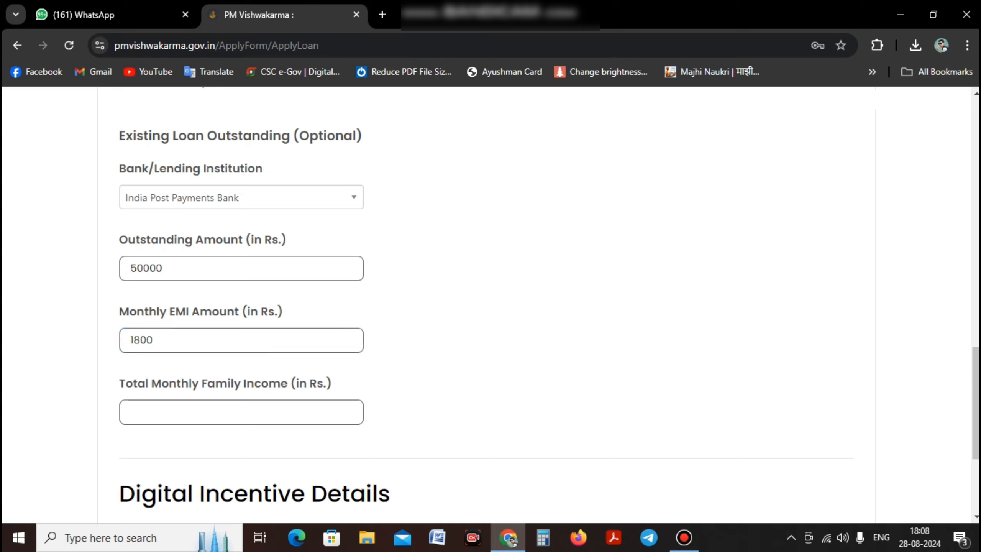
left_click(131, 412)
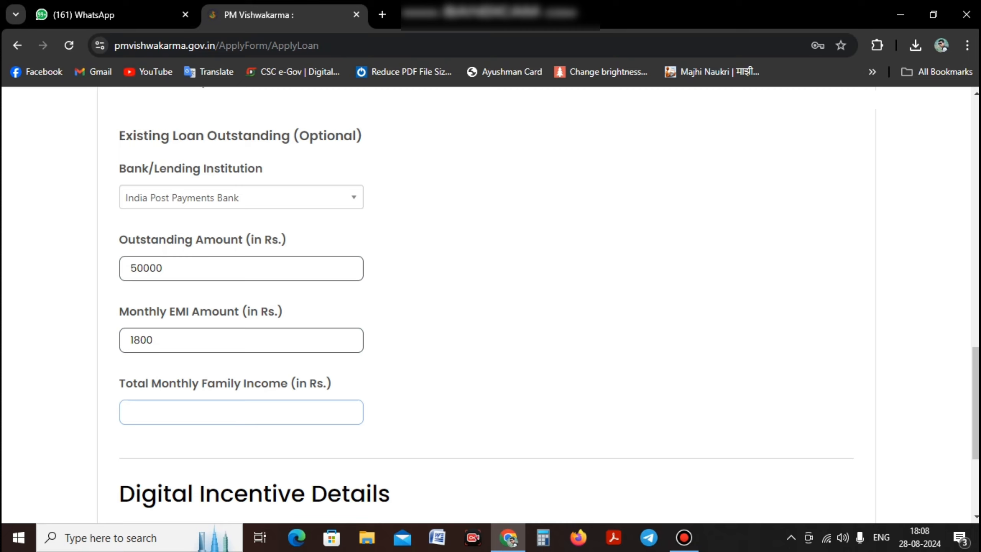
type("7000")
- Save the bank and loan details, review the entries and try to proceed to Scheme Benefits Information
scroll(490, 310, "down", 3)
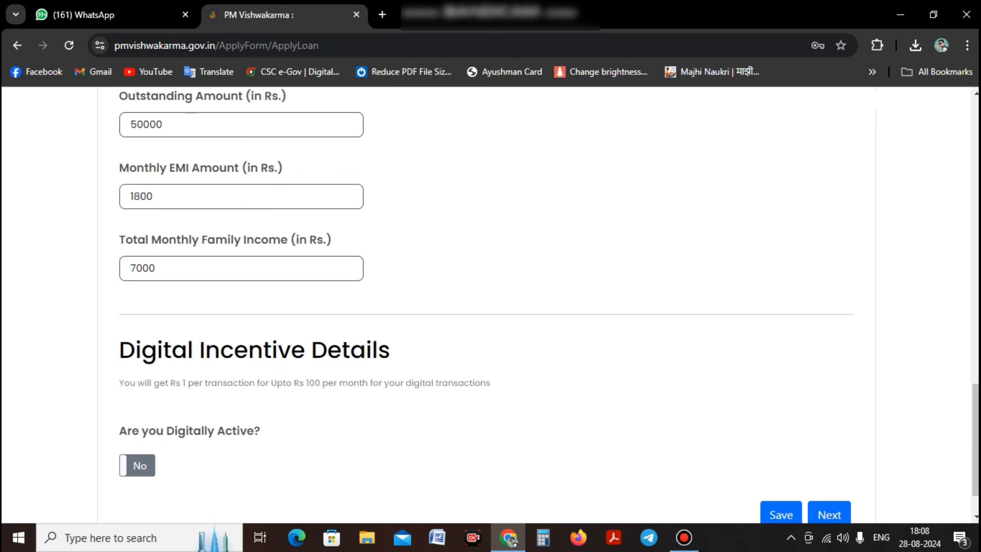
scroll(491, 305, "down", 1)
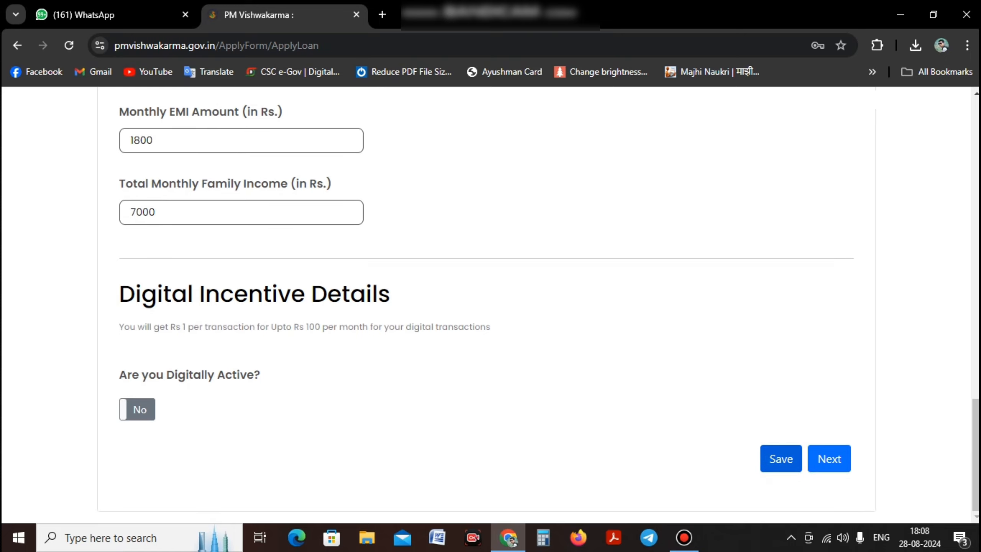
left_click(781, 459)
scroll(490, 306, "up", 6)
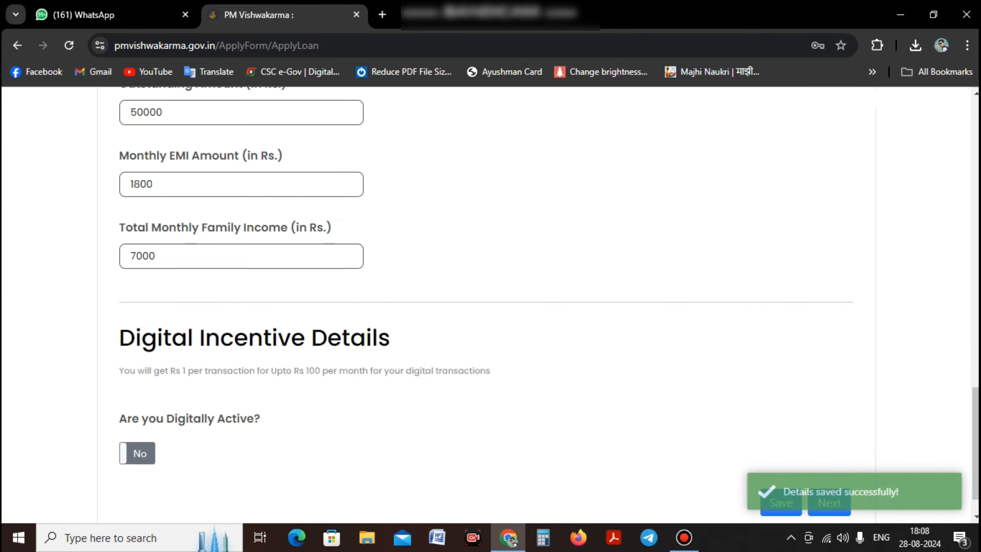
scroll(490, 305, "up", 3)
scroll(490, 305, "up", 1)
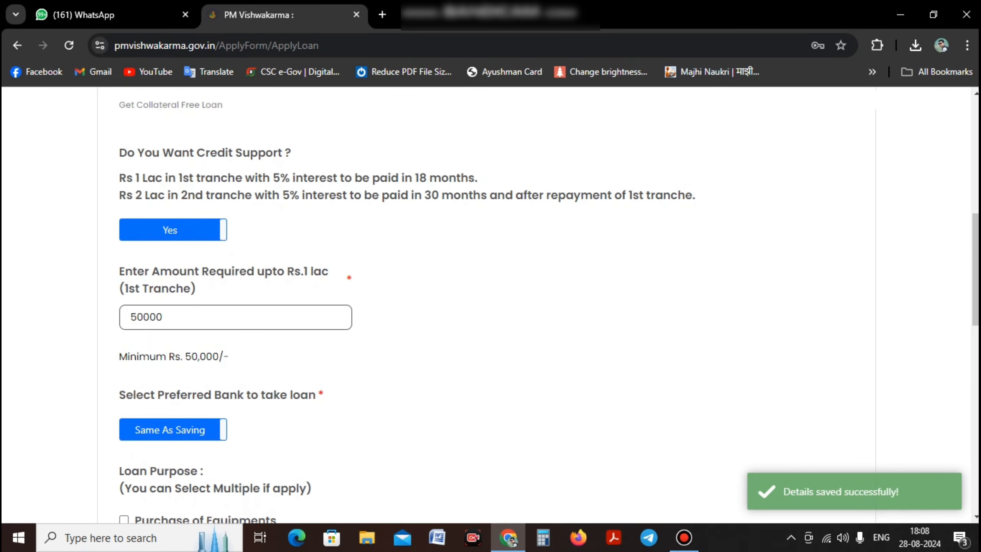
scroll(490, 305, "down", 10)
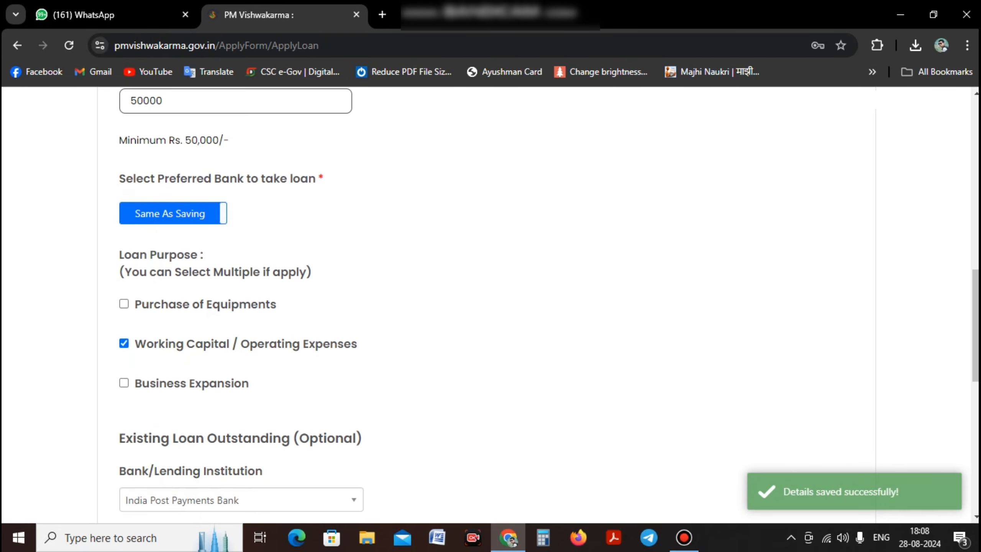
left_click(829, 458)
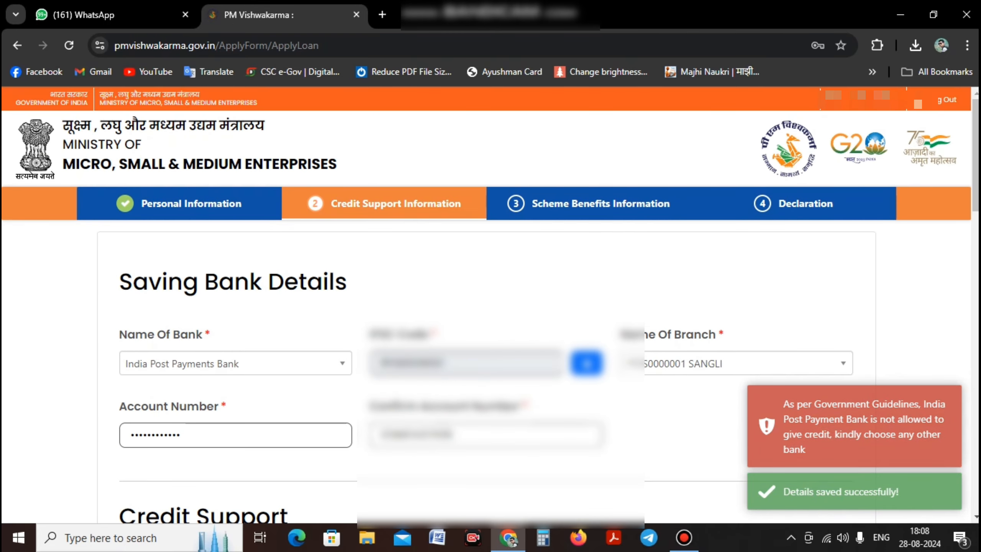
- Change the credit support choice to May be Later, and save the details to continue to Scheme Benefits Information
scroll(490, 305, "down", 1)
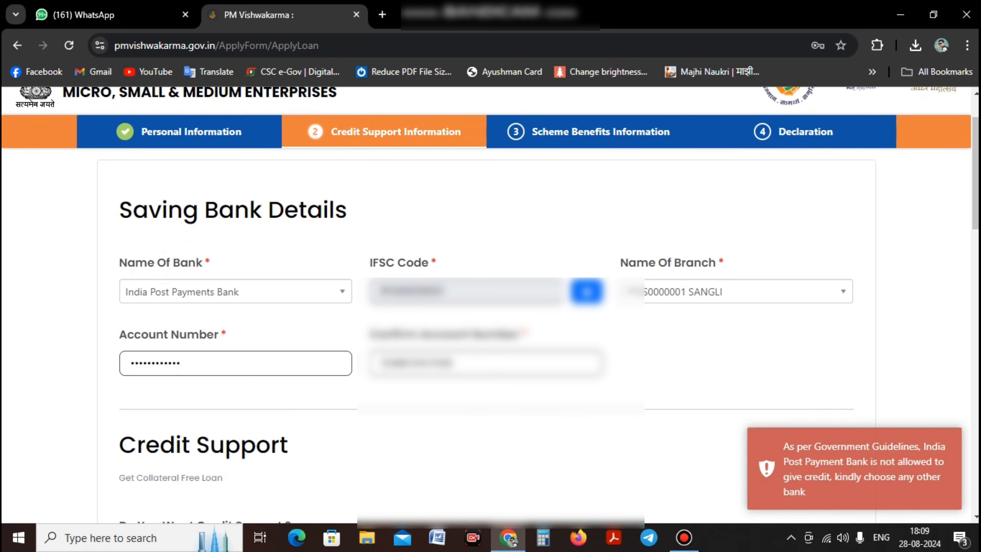
scroll(490, 305, "down", 2)
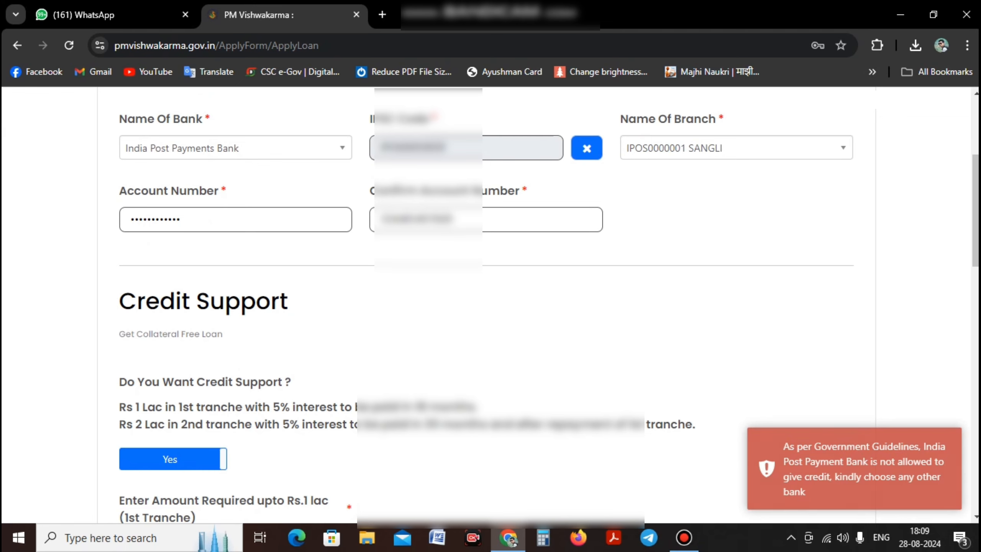
scroll(490, 306, "down", 1)
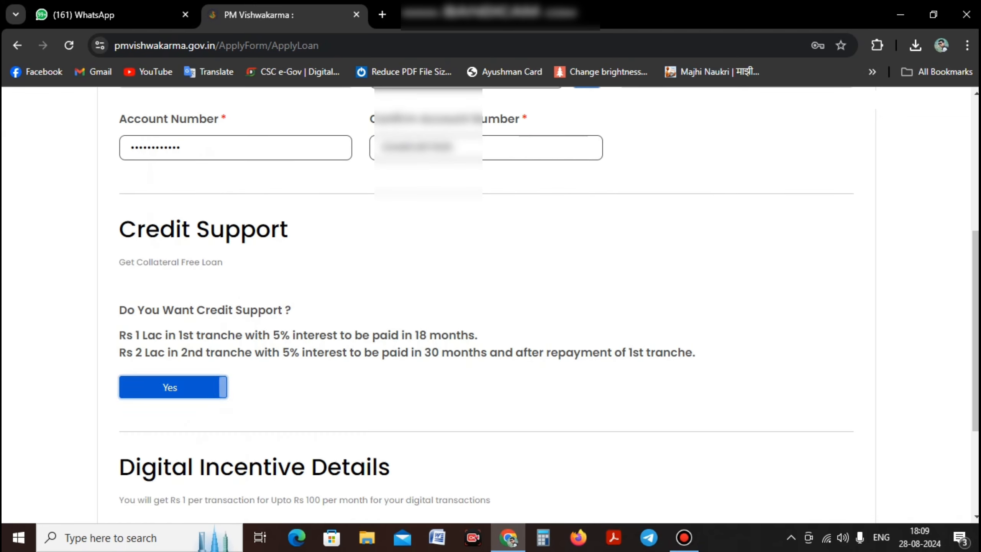
left_click(173, 387)
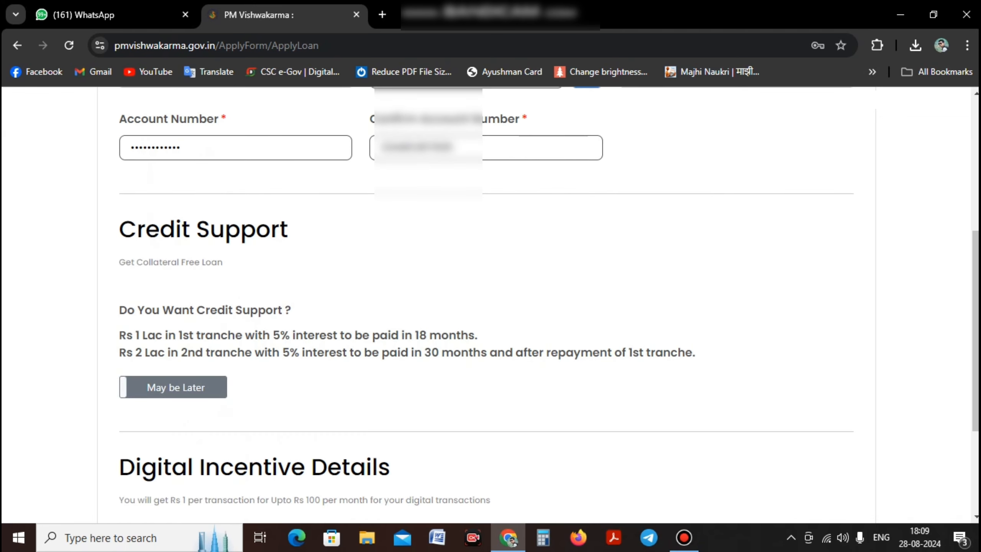
scroll(490, 305, "down", 4)
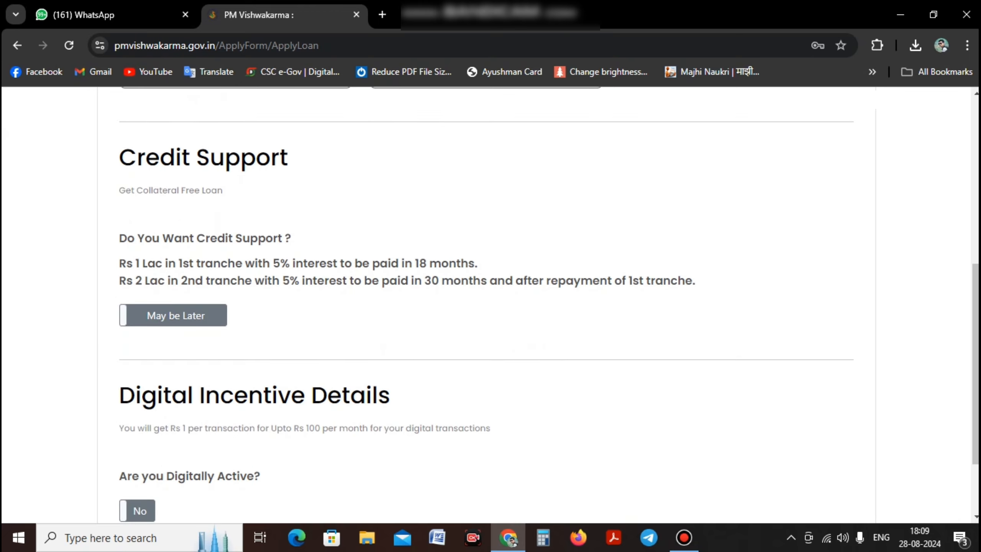
left_click(780, 459)
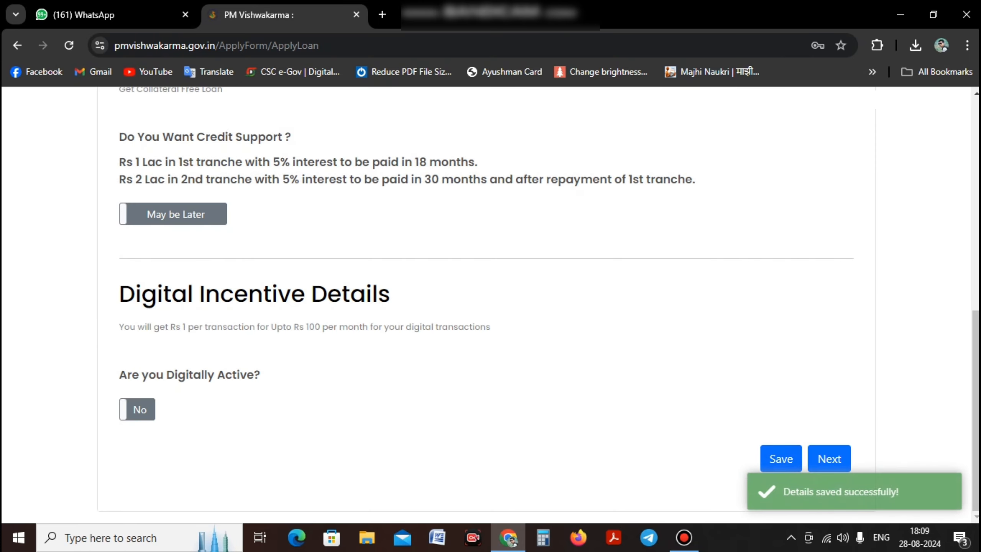
left_click(829, 458)
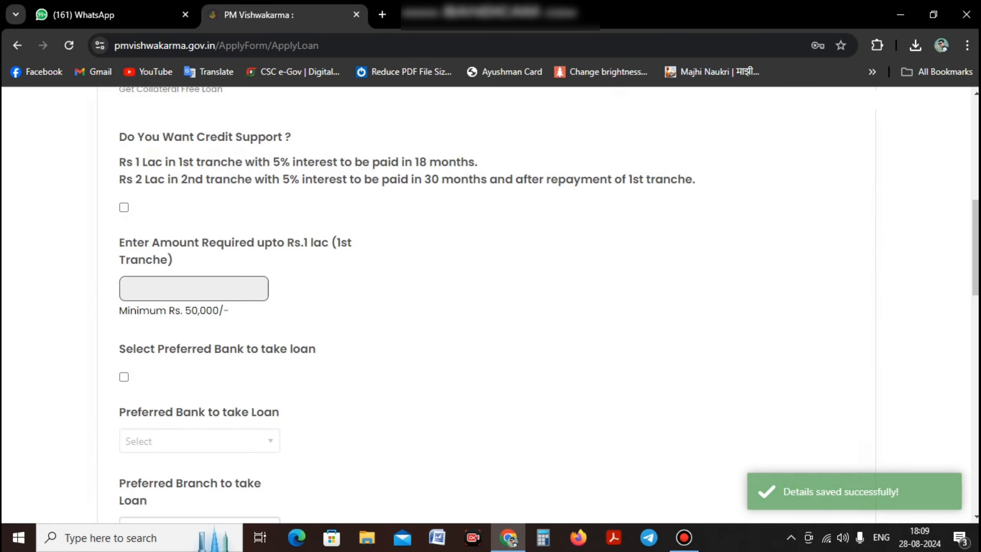
- Select Quality Certification Required under Marketing Support, and save the details to continue to the Declaration
scroll(490, 305, "down", 2)
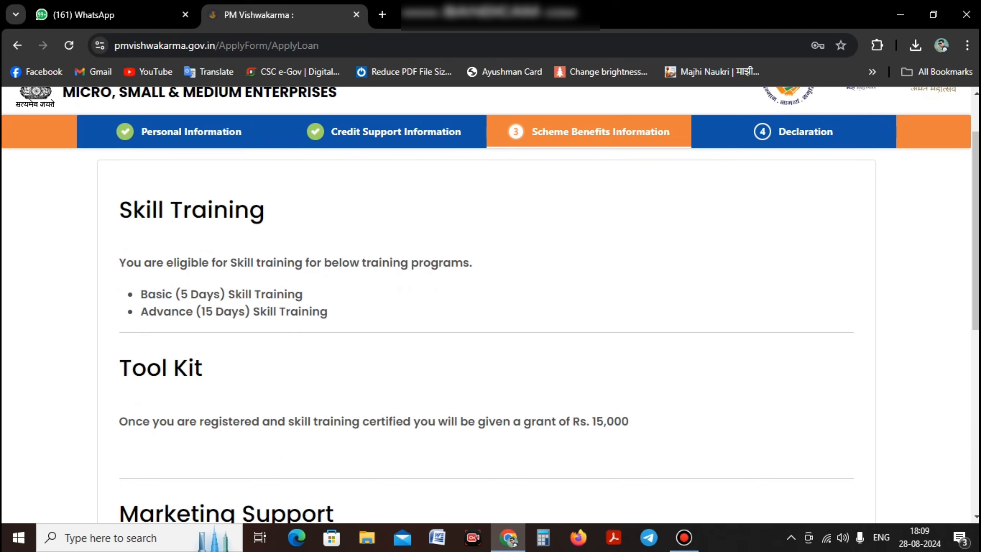
scroll(491, 305, "down", 2)
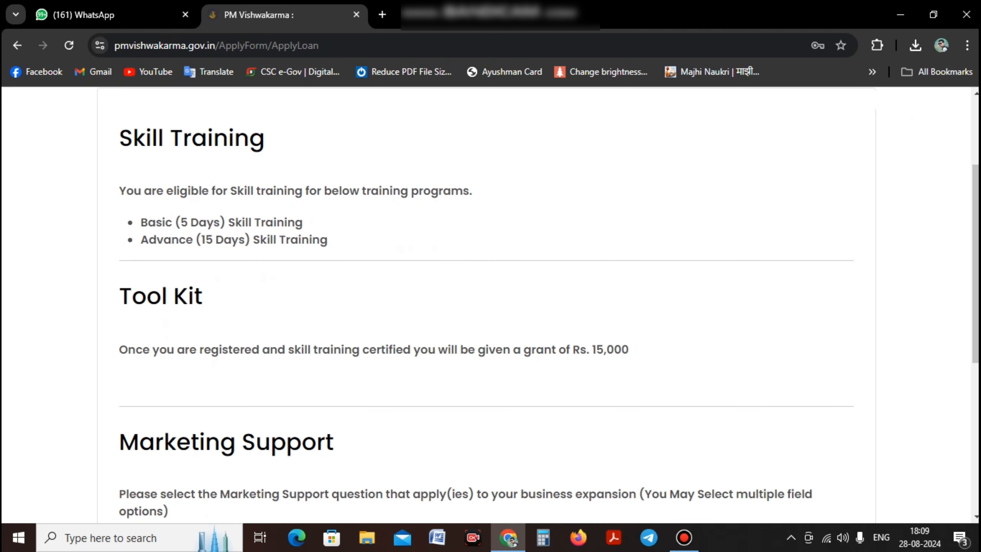
scroll(491, 305, "down", 6)
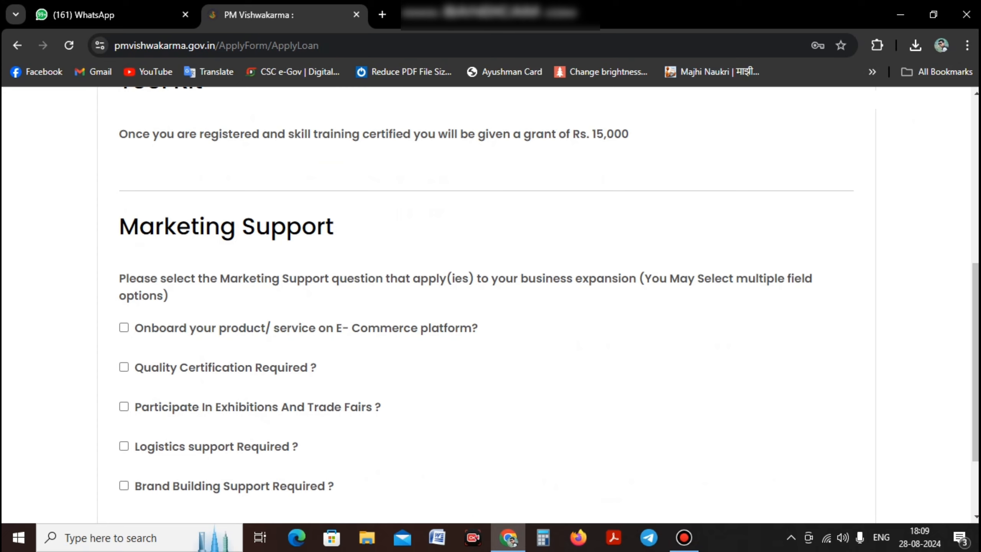
scroll(490, 305, "down", 2)
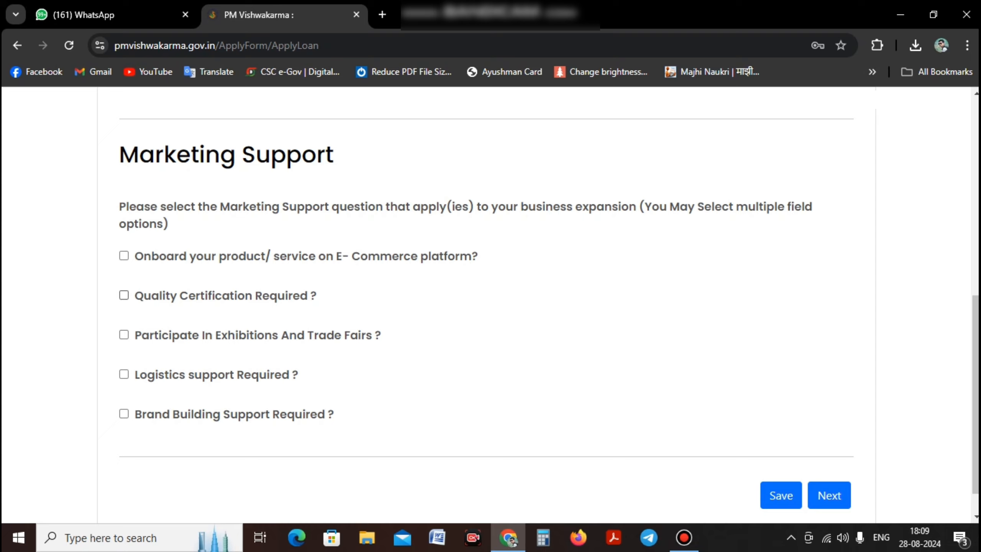
left_click(124, 295)
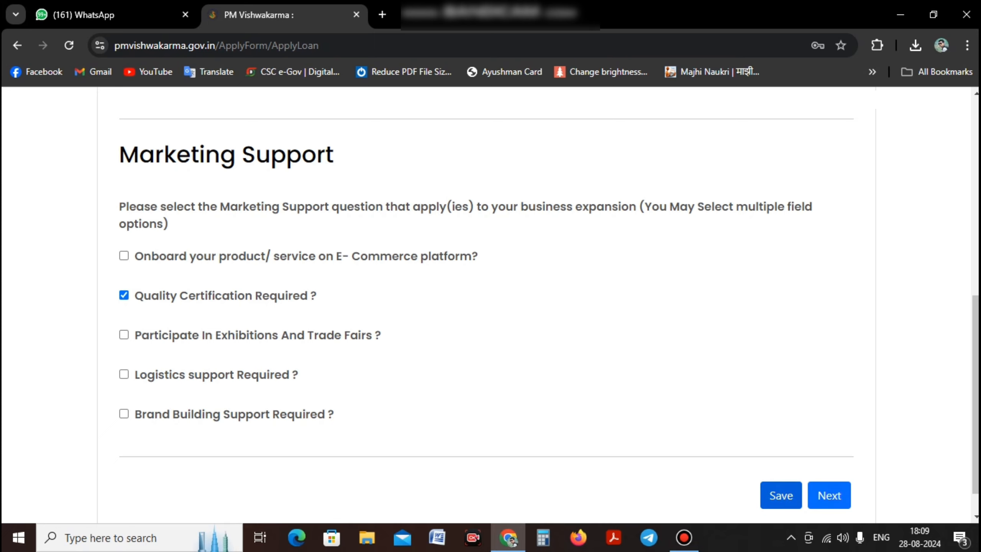
left_click(781, 495)
scroll(487, 306, "down", 1)
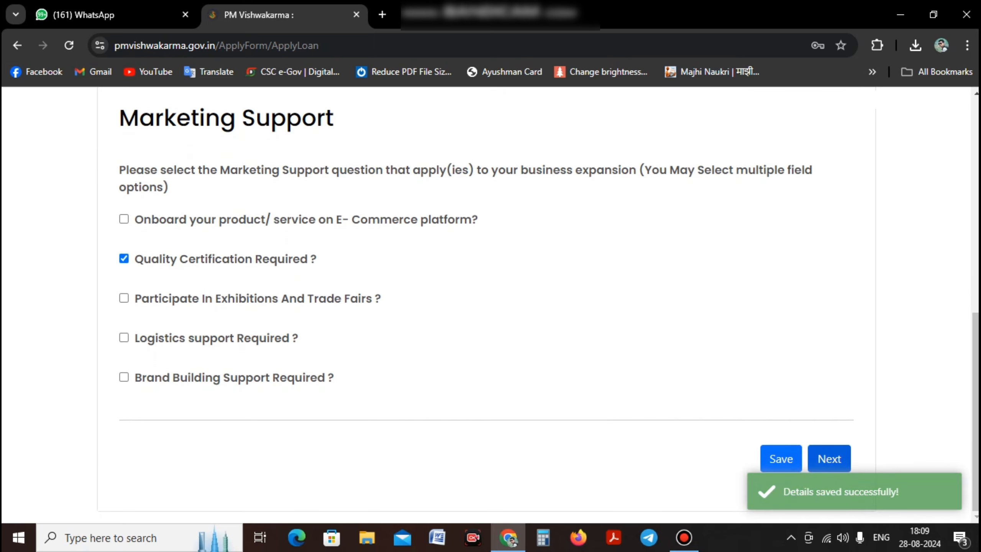
left_click(829, 458)
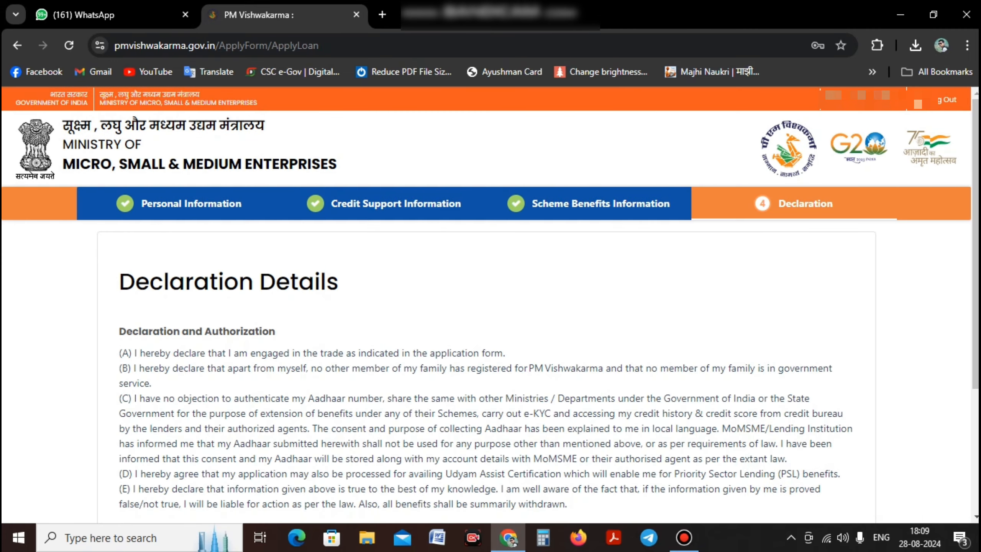
- Agree to the PM Vishwakarma Privacy Policy and Terms and Condition, submit the application and close the submission notice
scroll(490, 297, "down", 2)
scroll(490, 300, "down", 2)
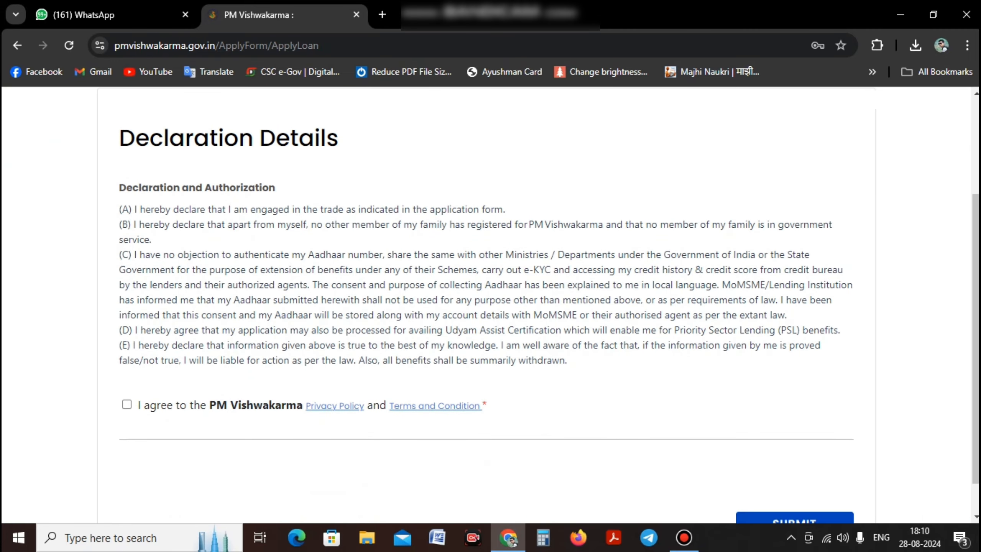
left_click(127, 404)
scroll(490, 305, "down", 1)
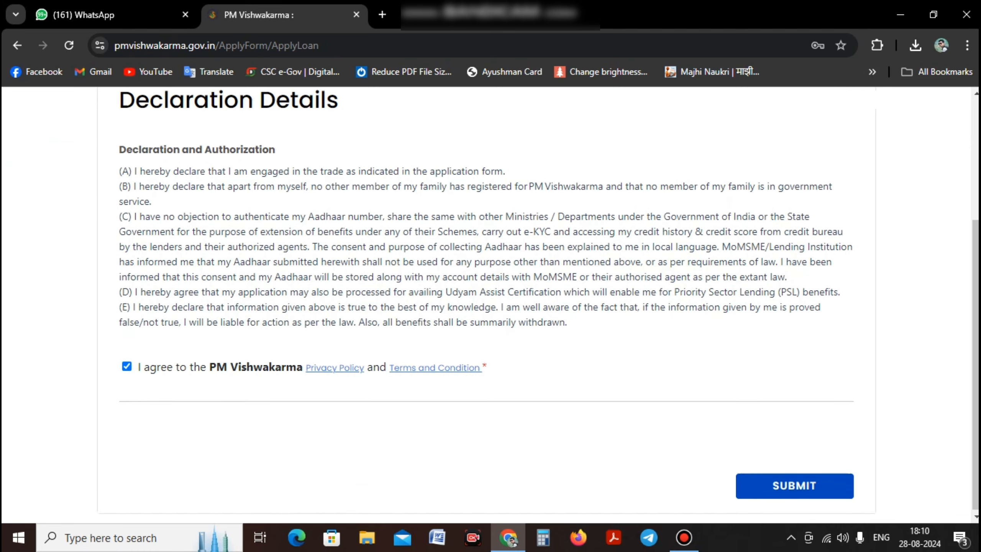
left_click(794, 483)
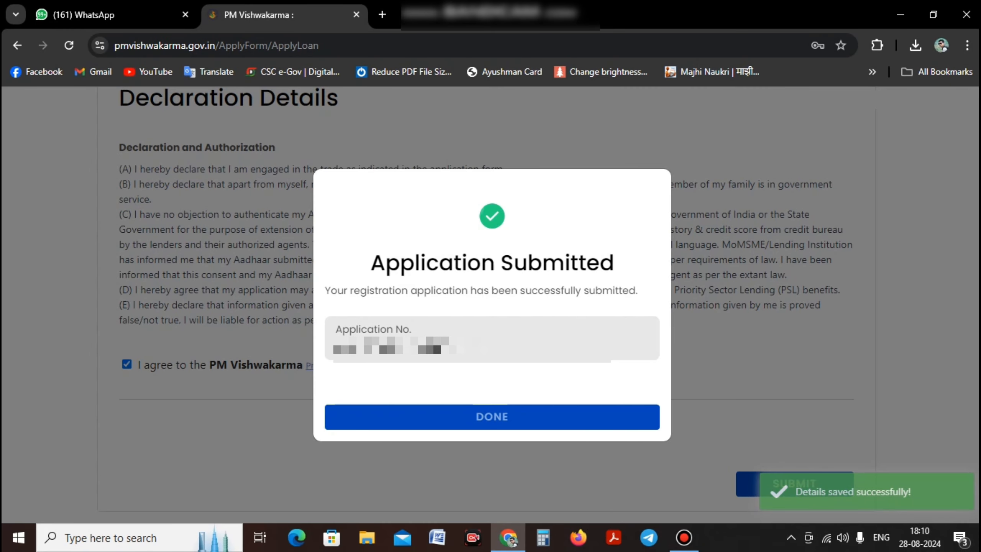
left_click(491, 417)
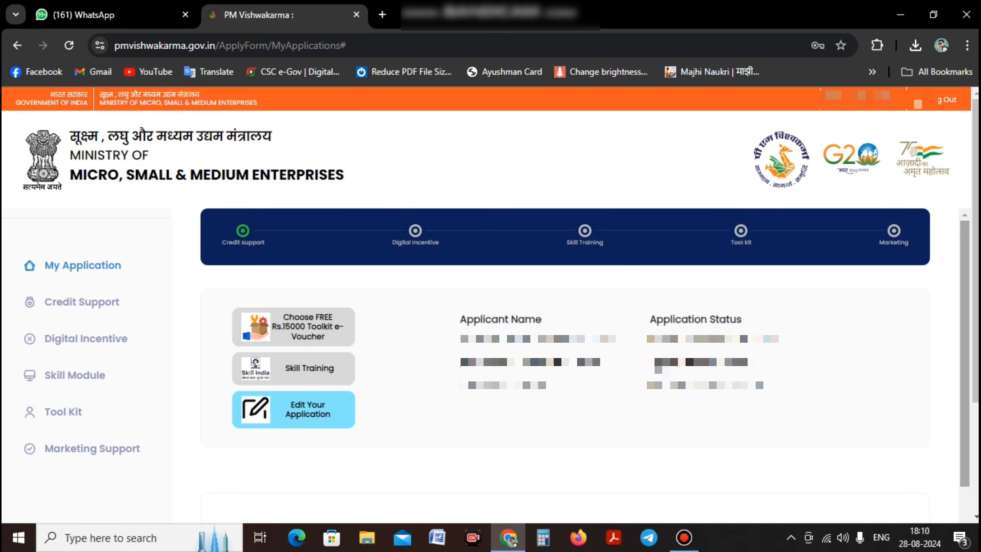
- Download the application PDF from the PM Vishwakarma Registration section and look through the Registration Form
scroll(564, 363, "down", 5)
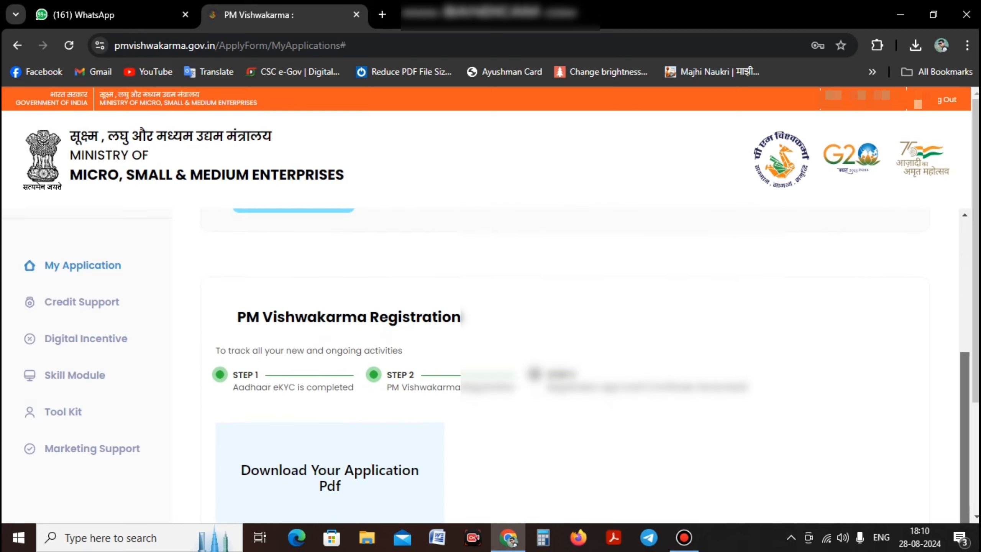
scroll(491, 310, "down", 3)
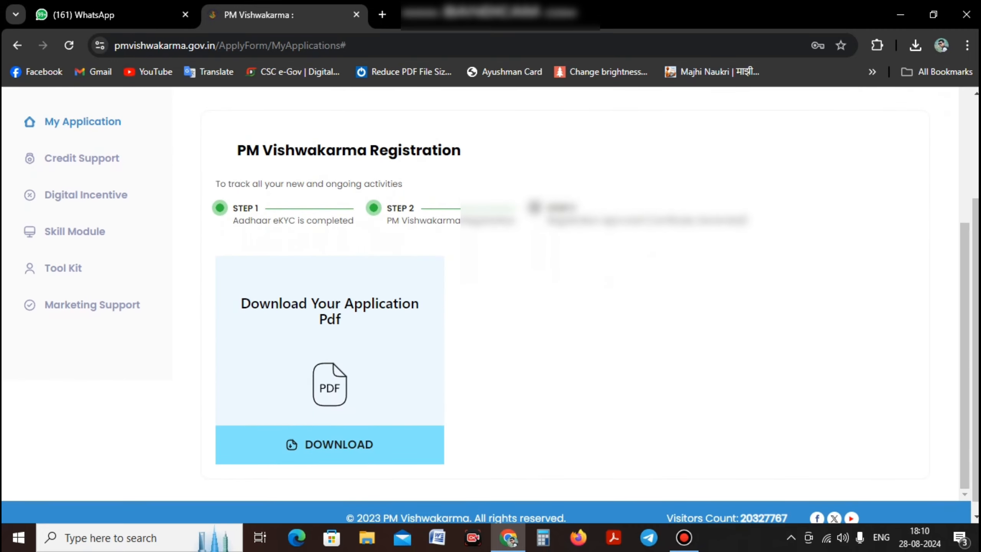
left_click(332, 445)
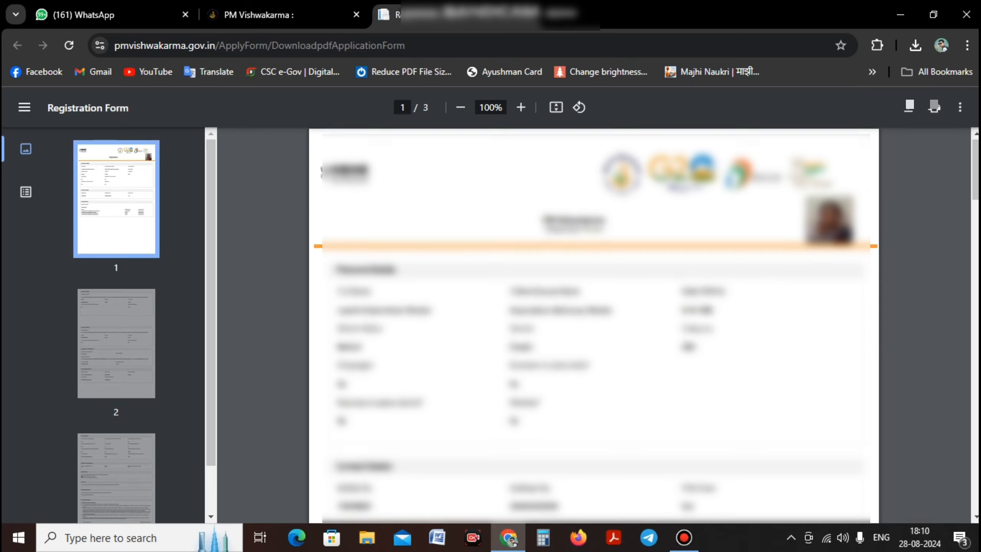
scroll(593, 325, "down", 3)
scroll(593, 325, "down", 2)
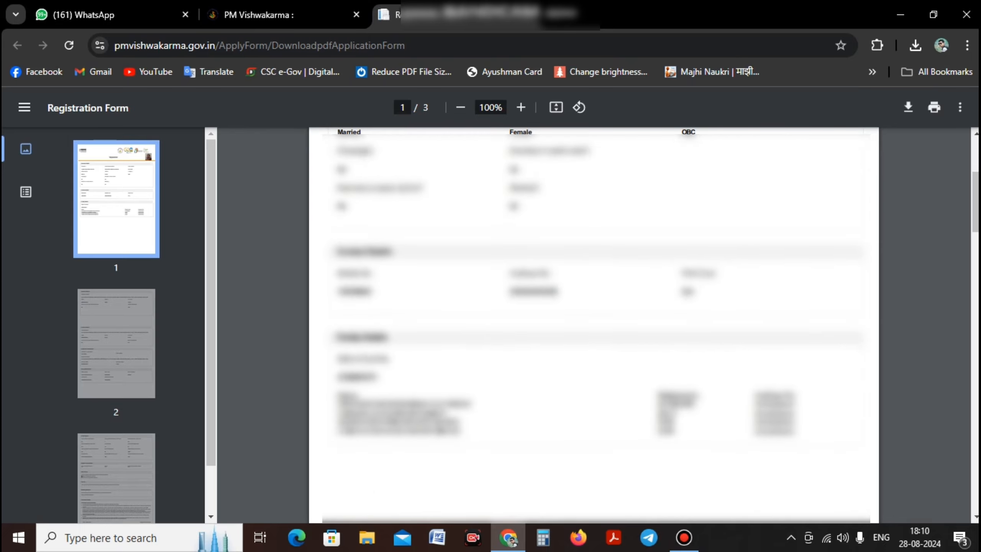
scroll(594, 324, "down", 3)
scroll(593, 324, "up", 8)
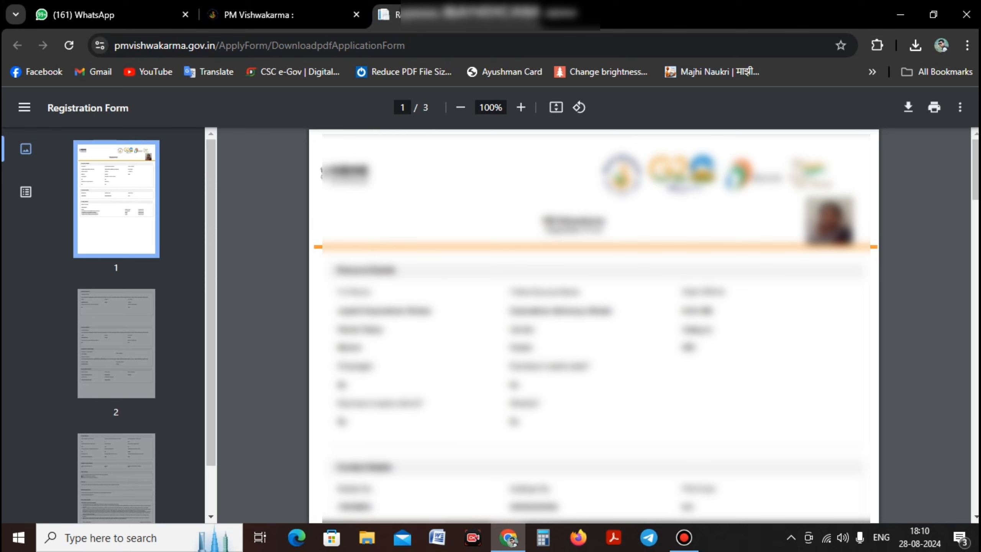